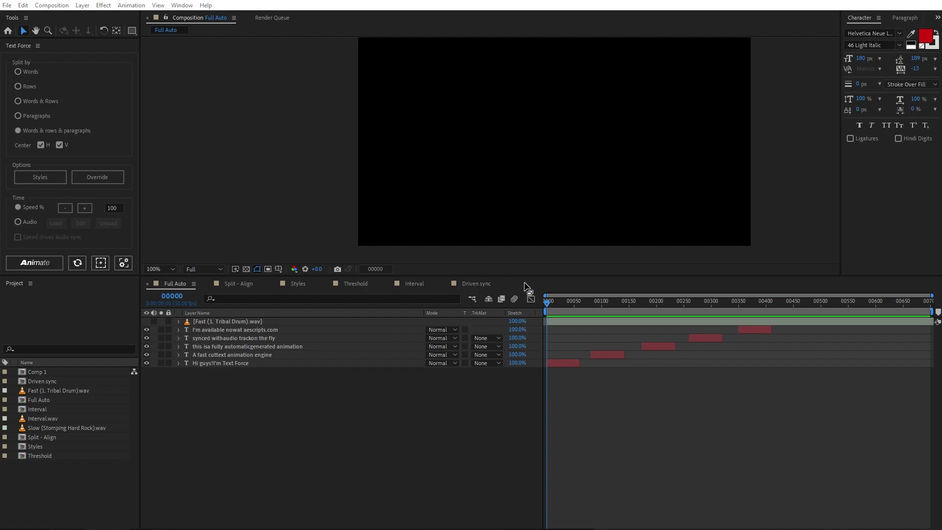
Animate all five Full Auto text layers with Text Force and preview the staggered sequence.
left_click_drag(555, 302, 480, 316)
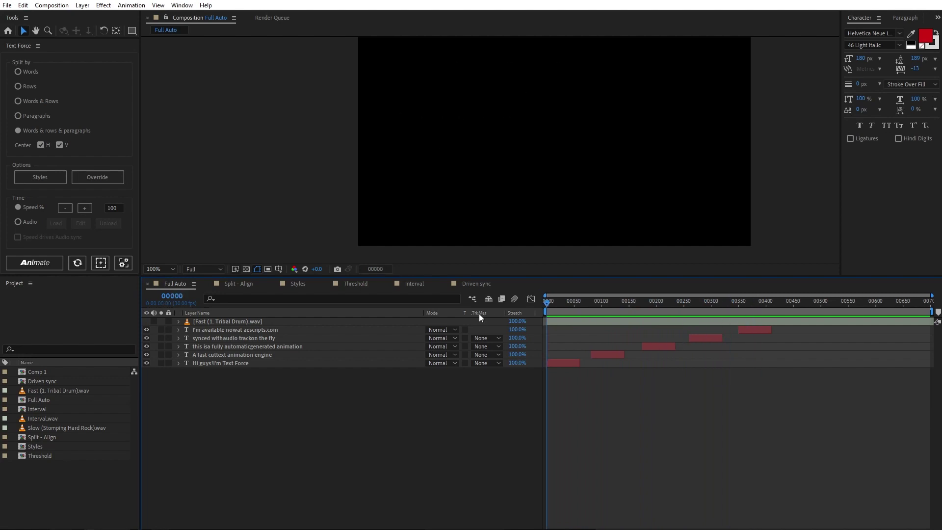
left_click_drag(314, 388, 232, 331)
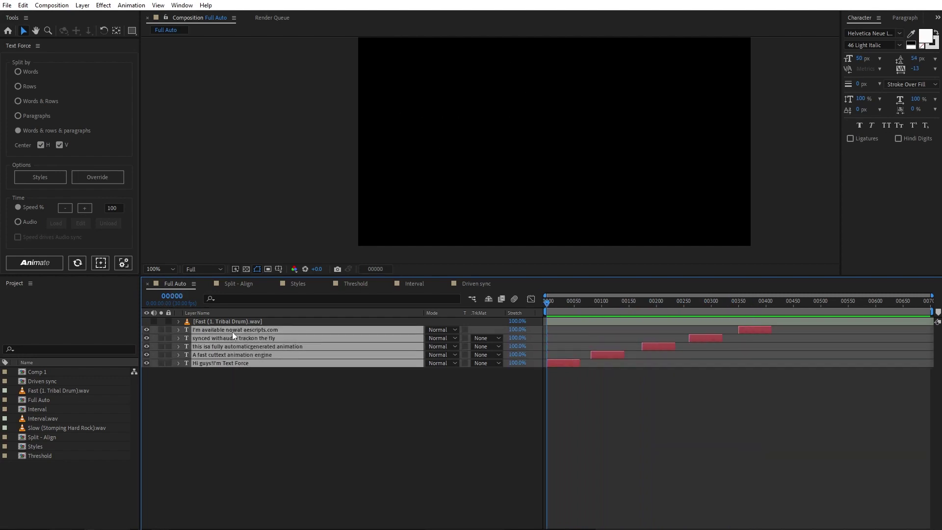
left_click(46, 258)
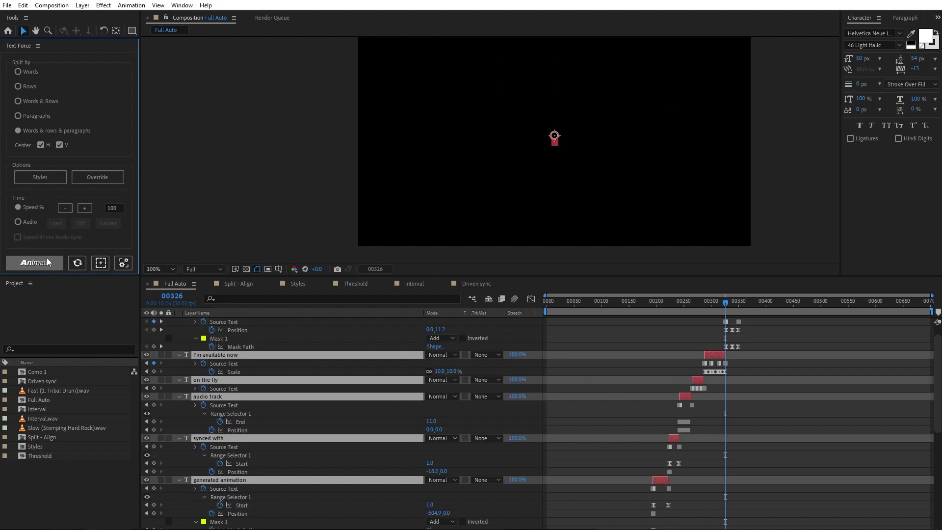
left_click(552, 304)
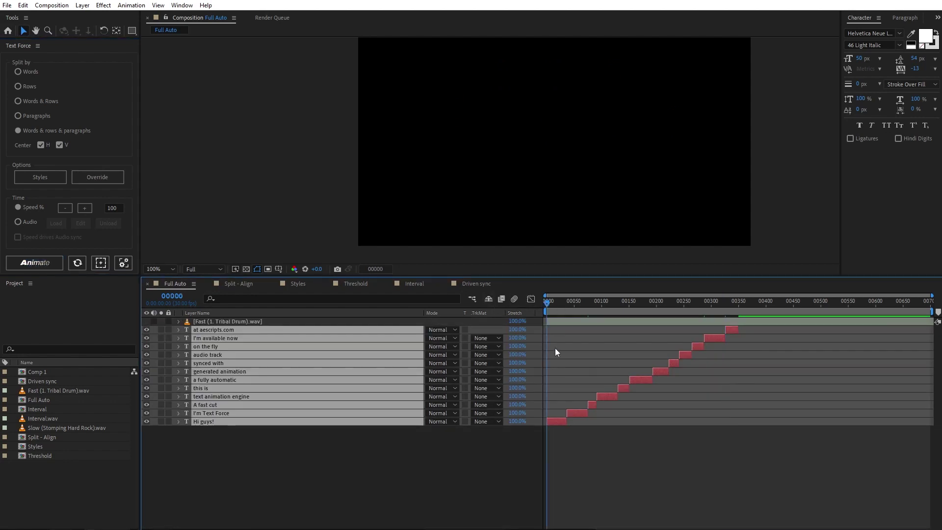
key("space")
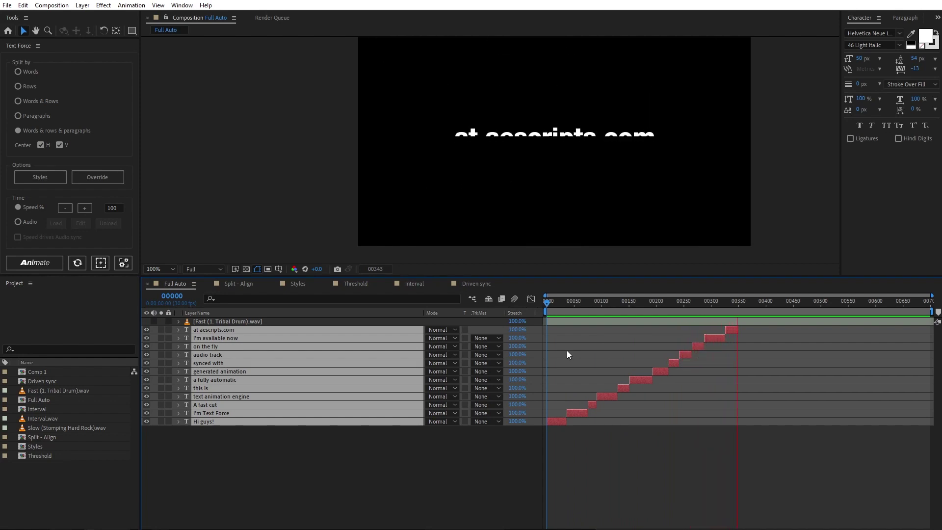
Set Text Force timing to Audio, load beat markers from the drum layer, and let speed drive sync.
key("space")
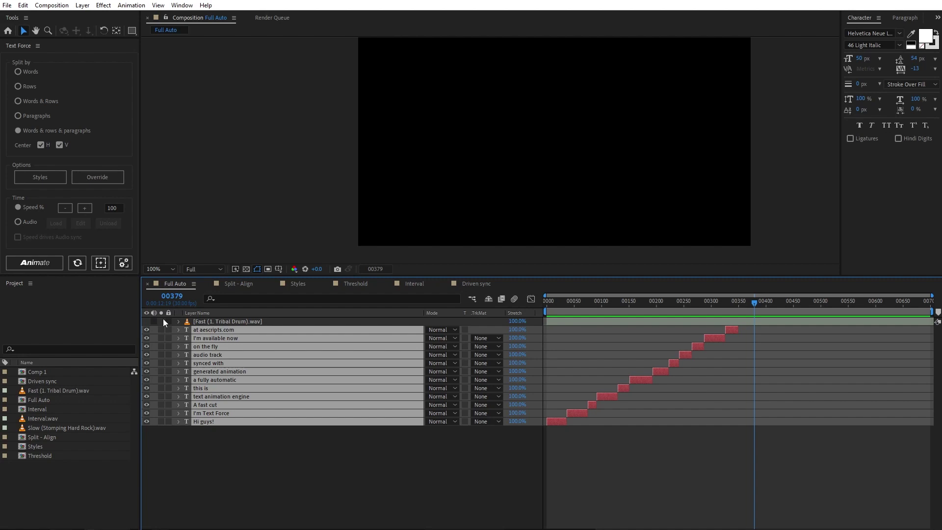
left_click(211, 323)
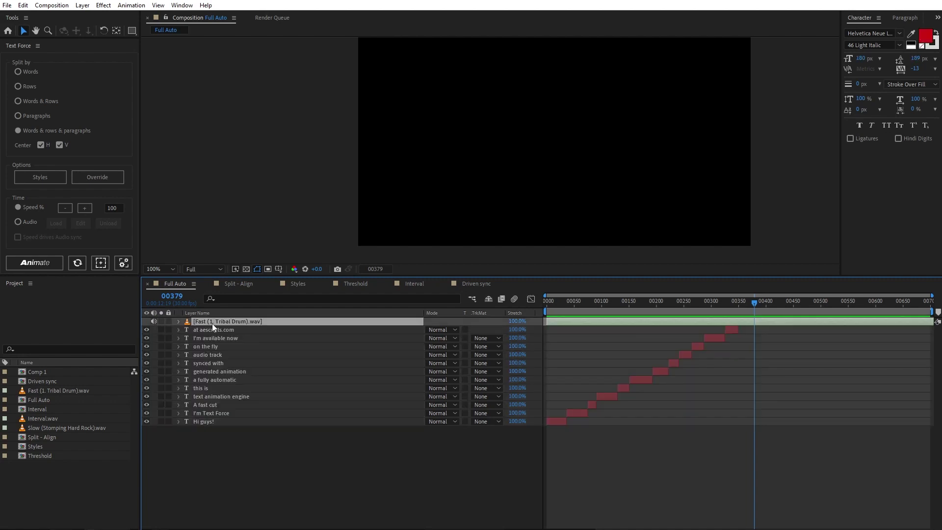
left_click(25, 220)
left_click(55, 223)
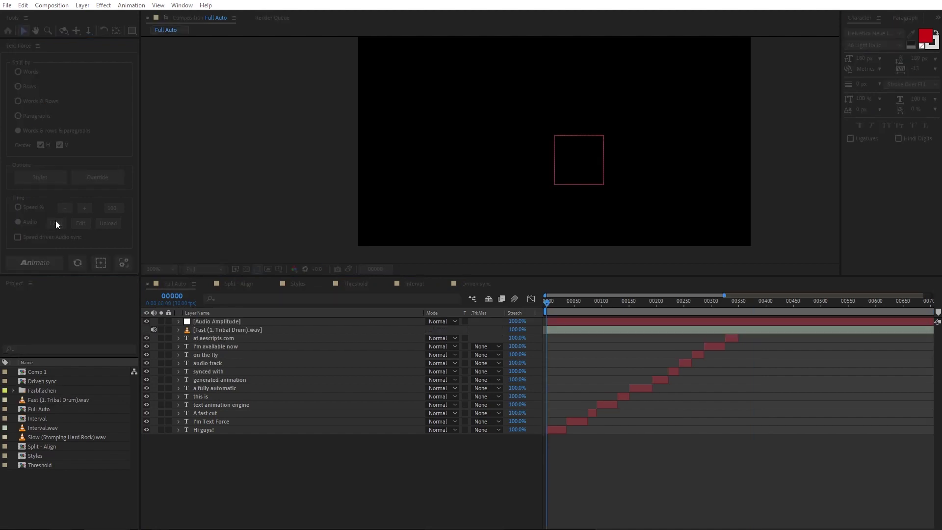
left_click(56, 238)
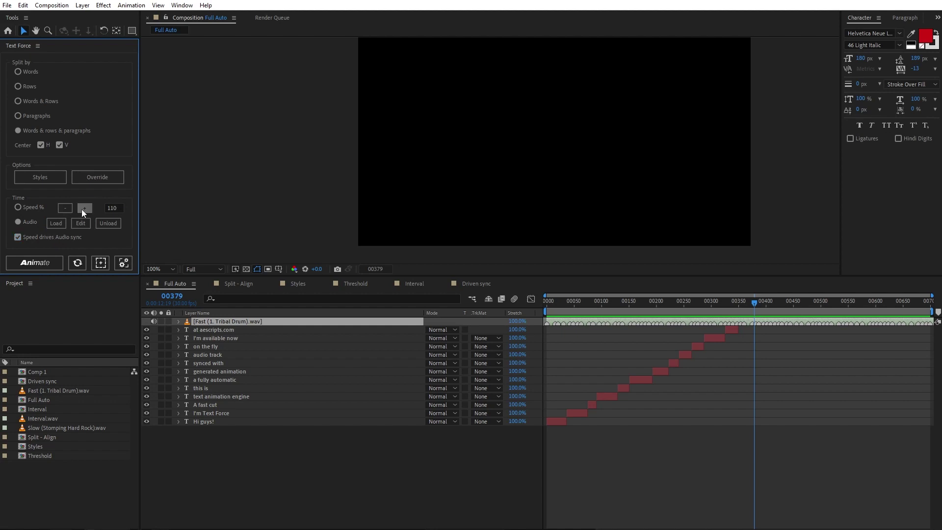
Re-animate all twelve text layers synced to the drum beats and preview the result.
left_click_drag(231, 434, 243, 332)
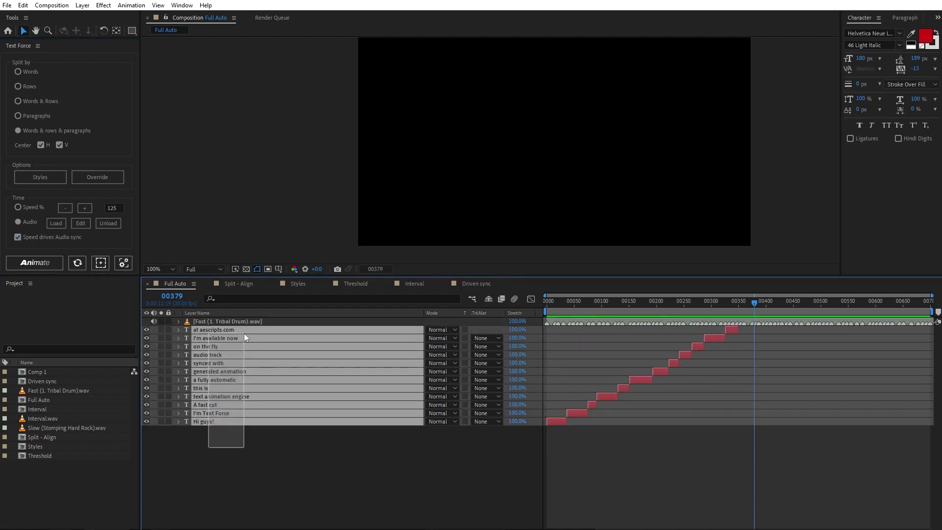
left_click(35, 263)
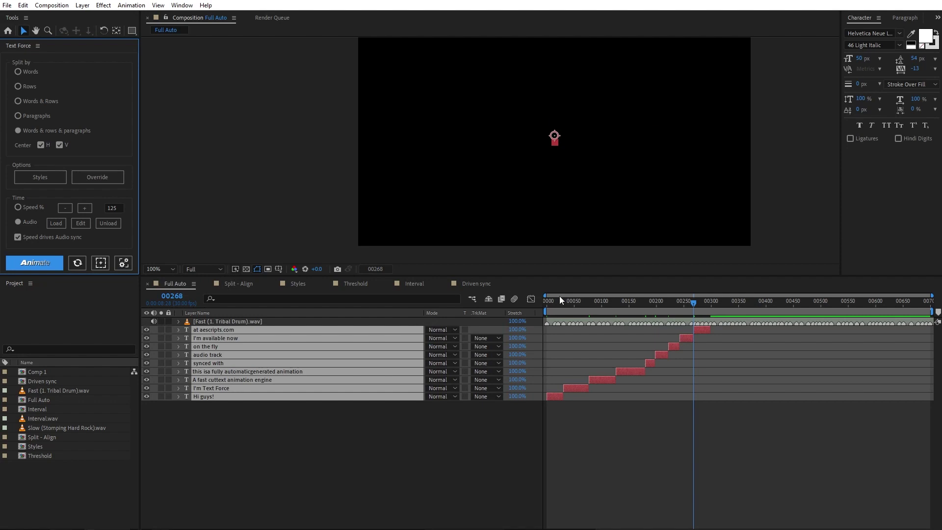
key("space")
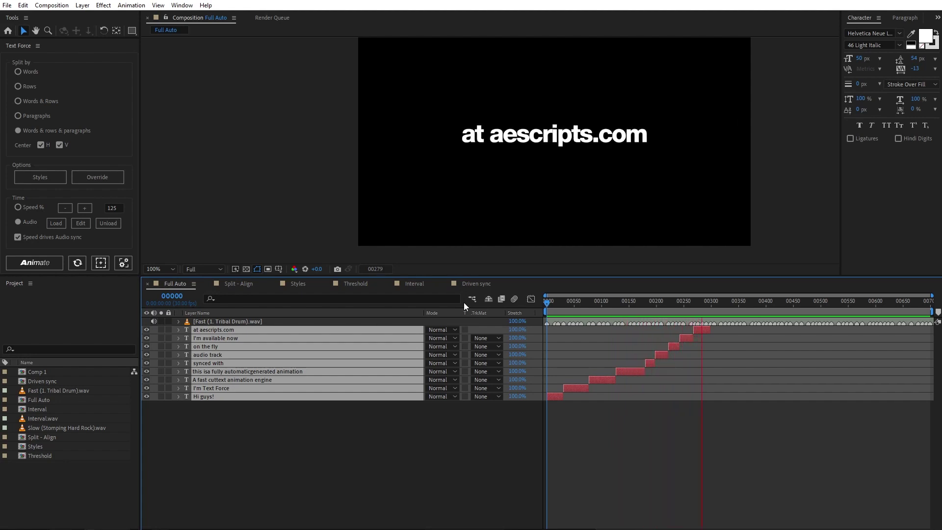
key("space")
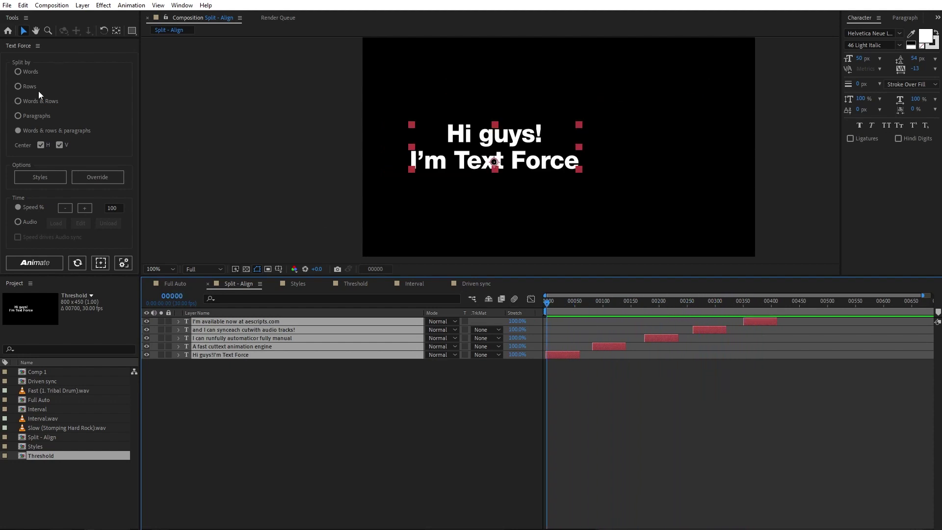
Split the Split - Align text by Words, animate it, and preview the word-by-word sequence.
left_click(20, 72)
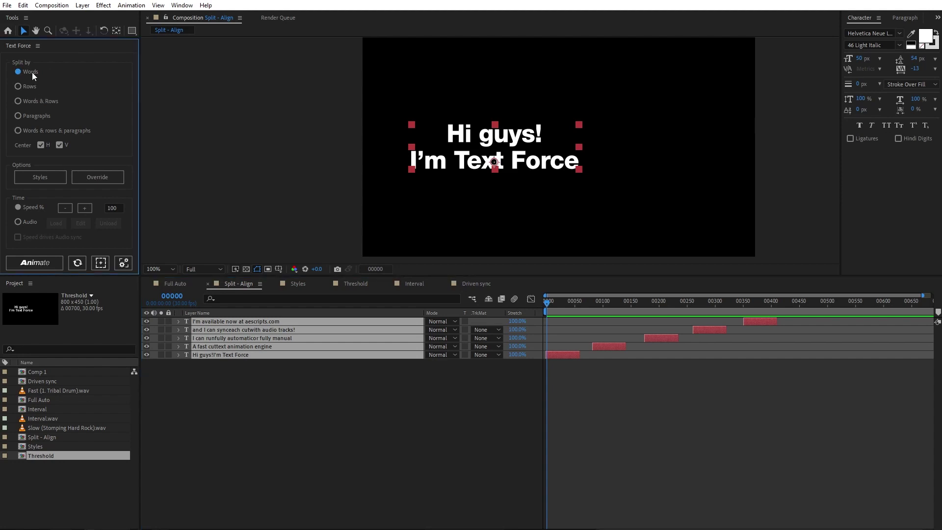
left_click(35, 262)
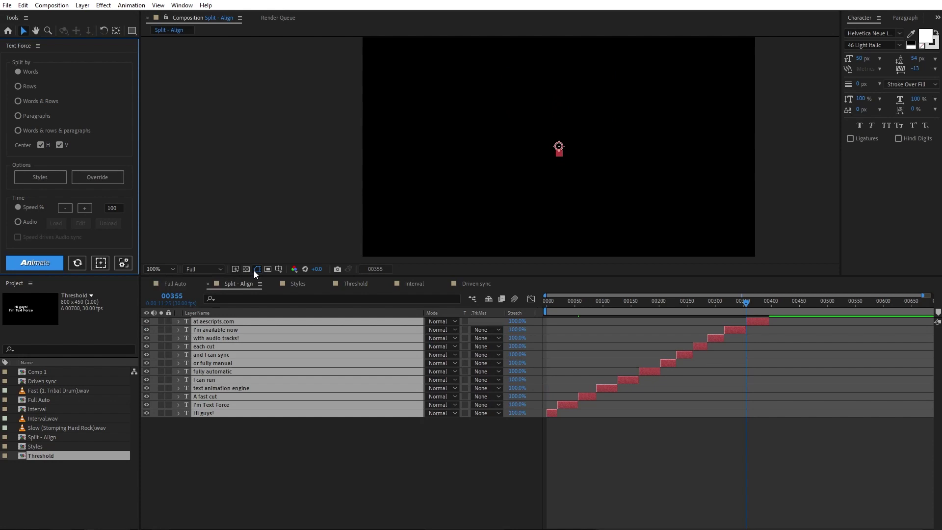
left_click_drag(557, 309, 522, 302)
key("space")
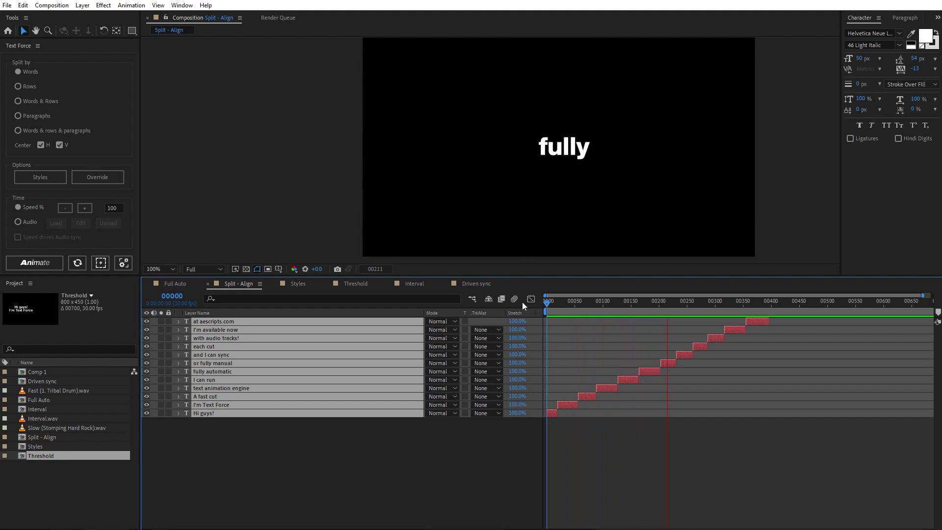
key("space")
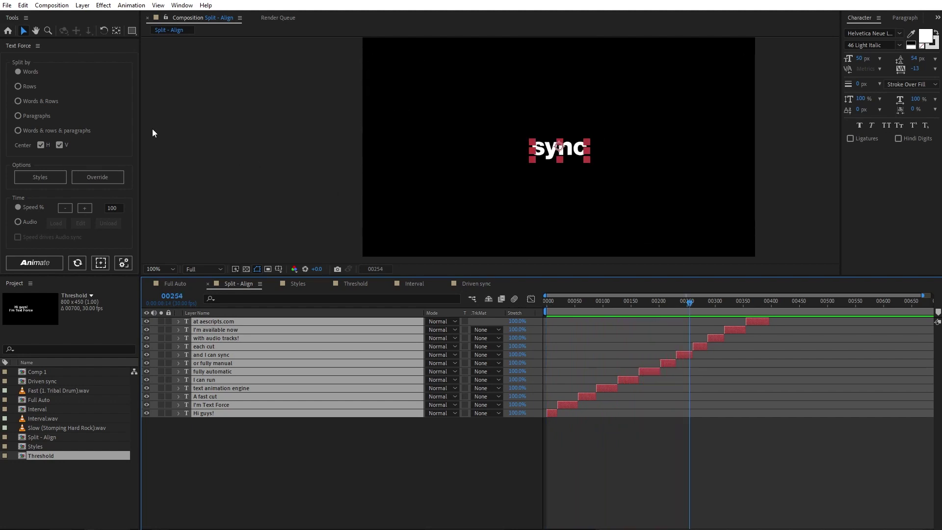
Split the text by Rows, animate it, and preview the row animation.
left_click(34, 89)
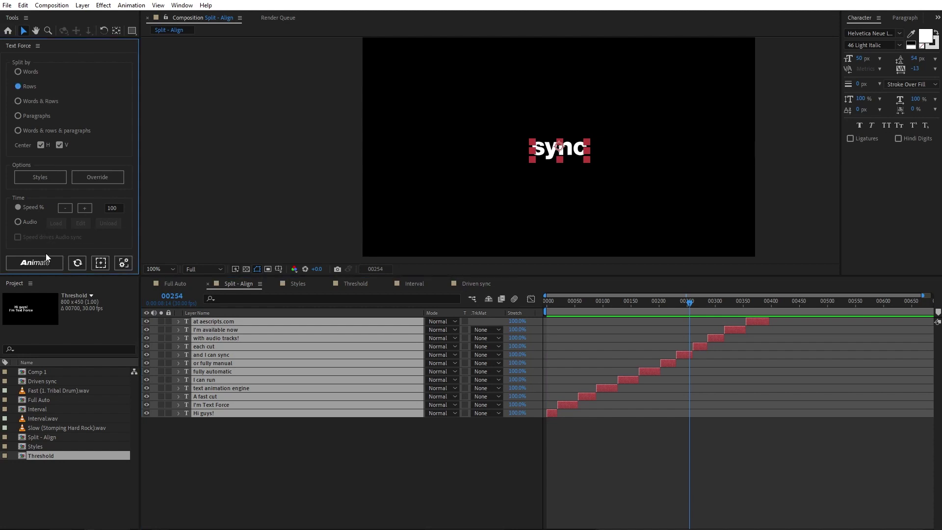
left_click(45, 266)
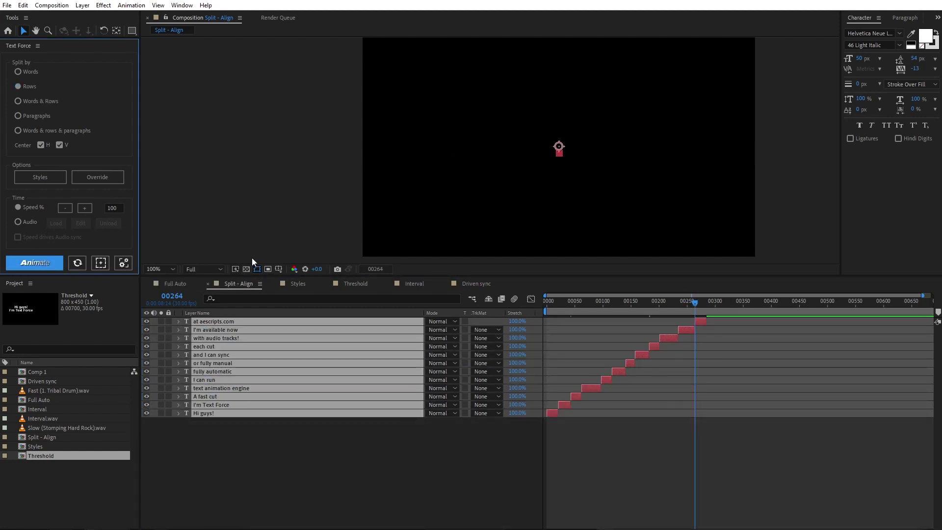
key("space")
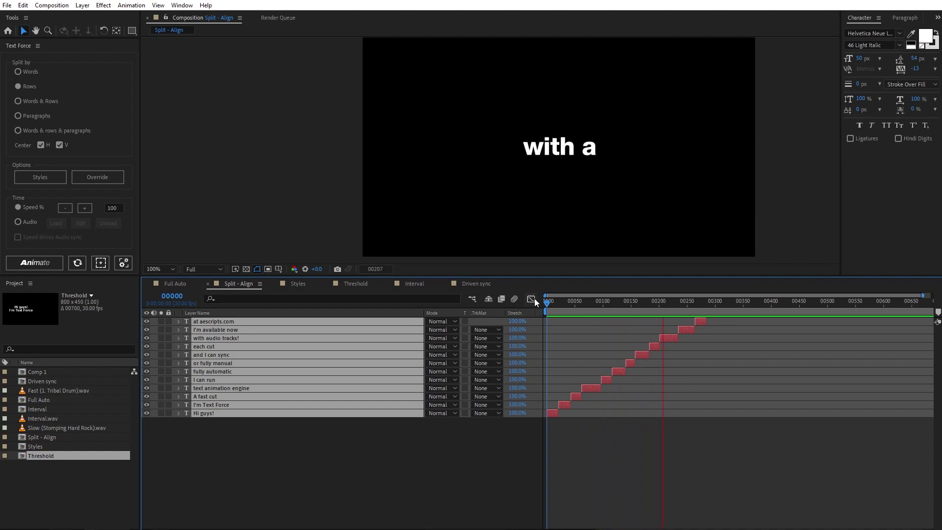
key("space")
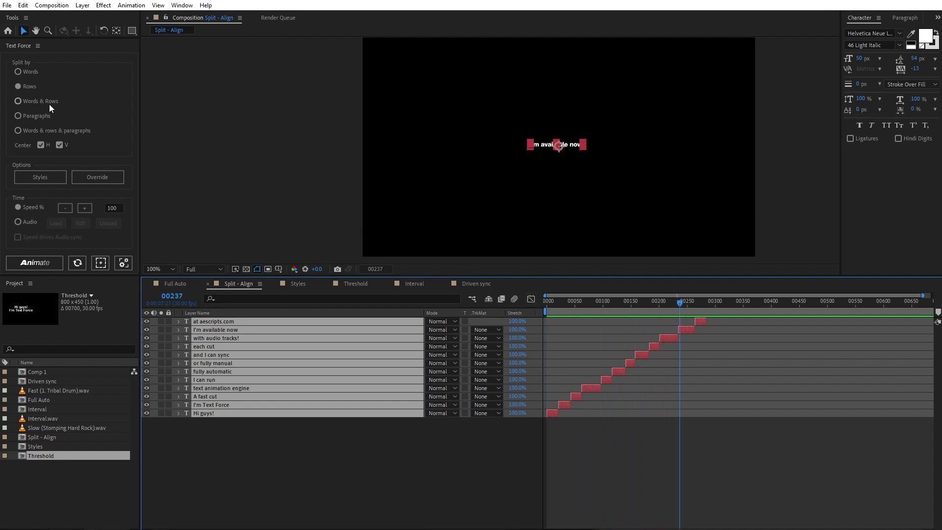
Re-animate the text split by Words & Rows and preview the new timing.
left_click(43, 102)
left_click(43, 261)
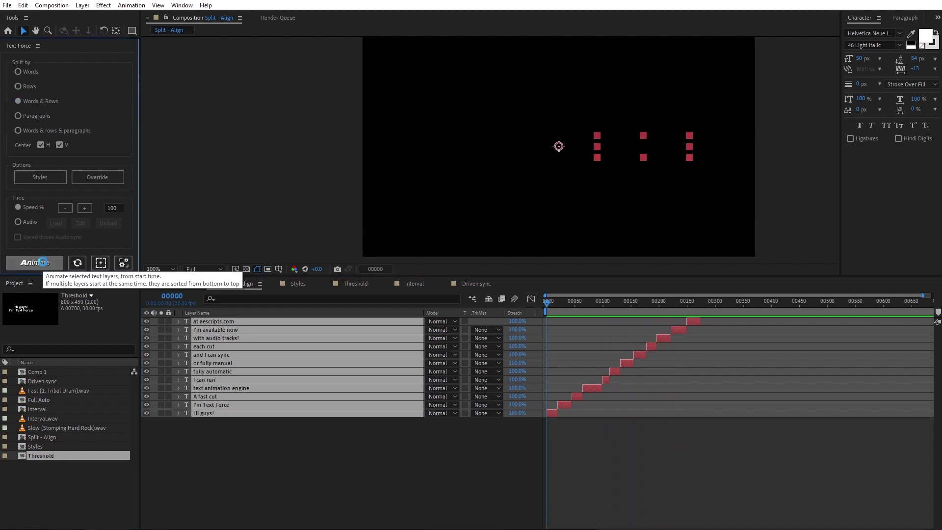
key("space")
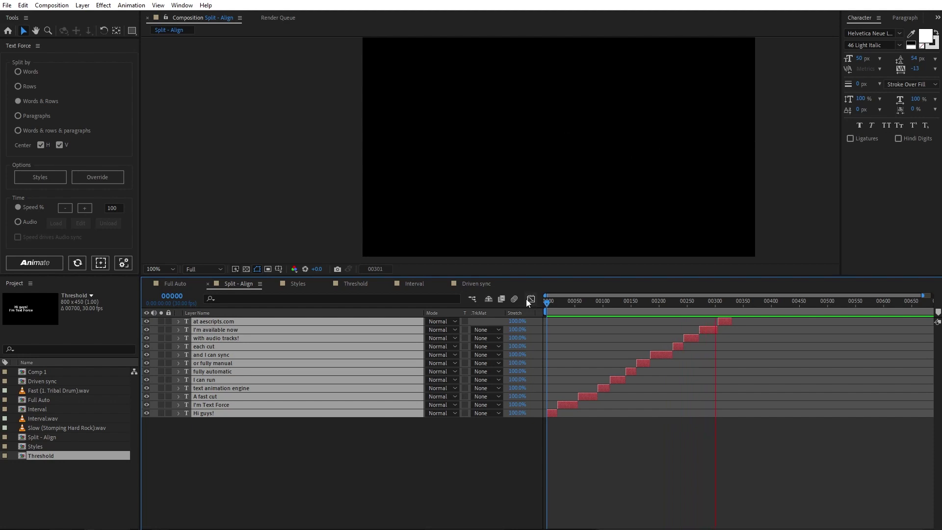
Animate the text as whole Paragraphs and preview it from the start.
left_click(543, 299)
left_click(27, 119)
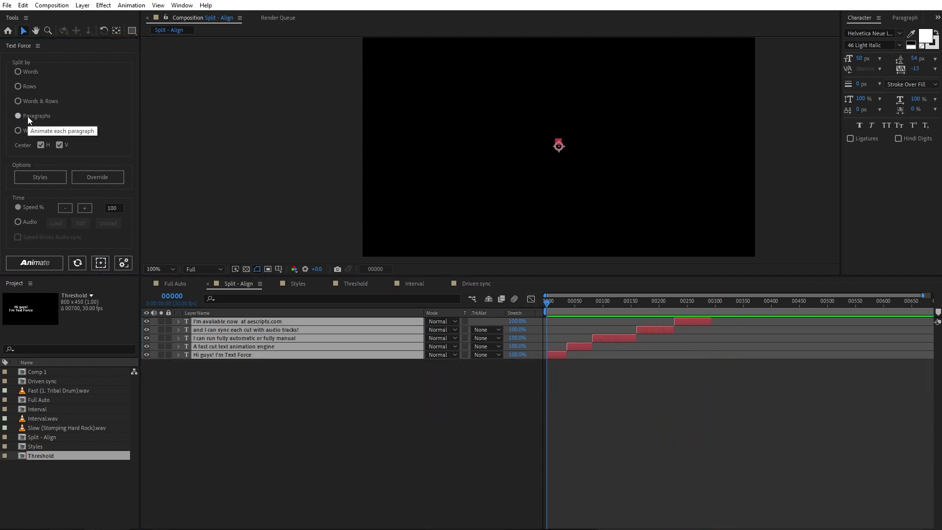
left_click(31, 262)
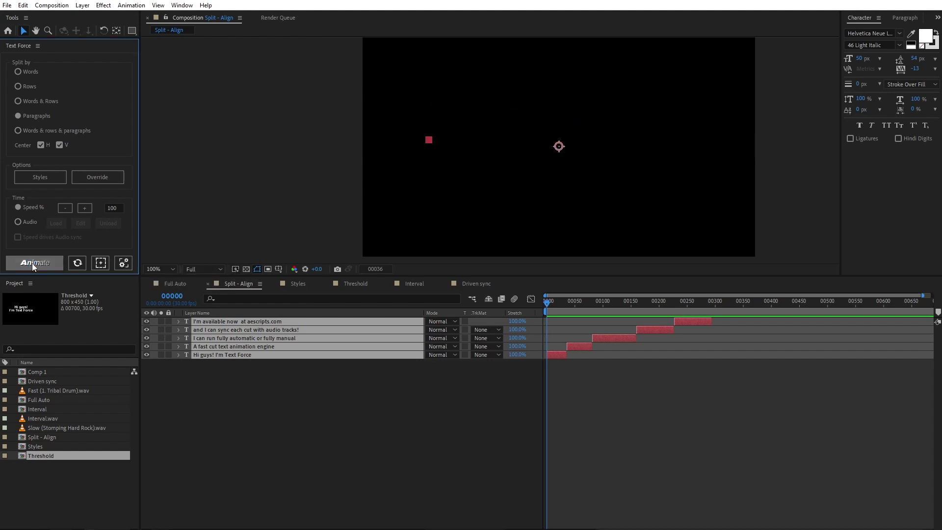
left_click(534, 302)
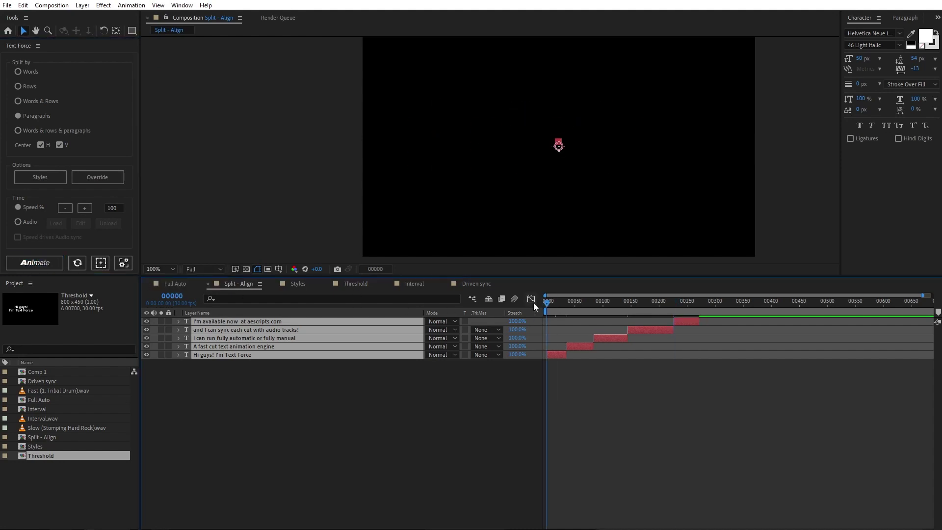
key("space")
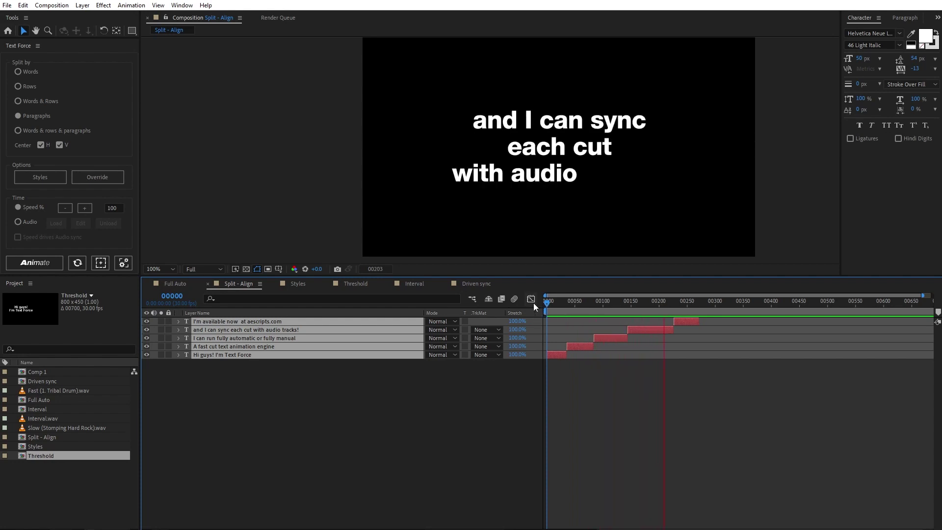
key("space")
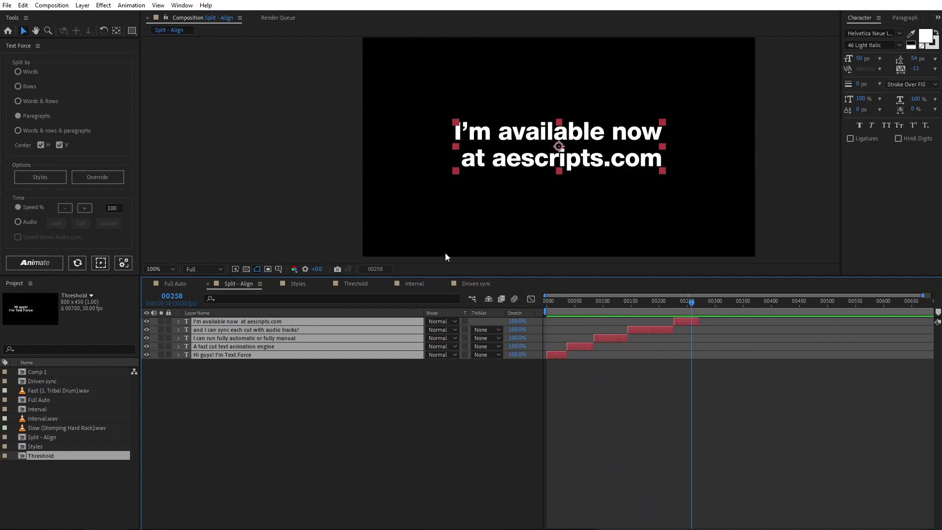
Re-animate the text split by Words & rows & paragraphs and preview from the start.
left_click(31, 130)
left_click(42, 262)
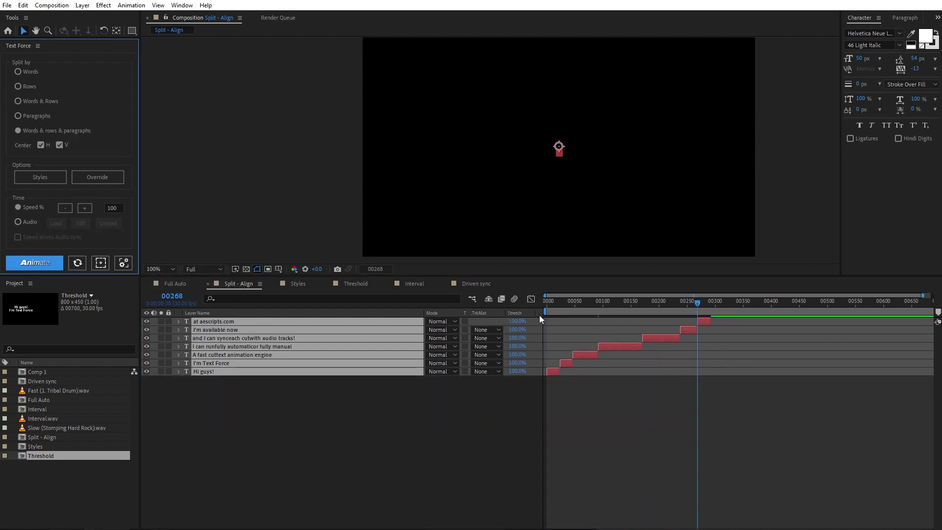
left_click(530, 307)
key("space")
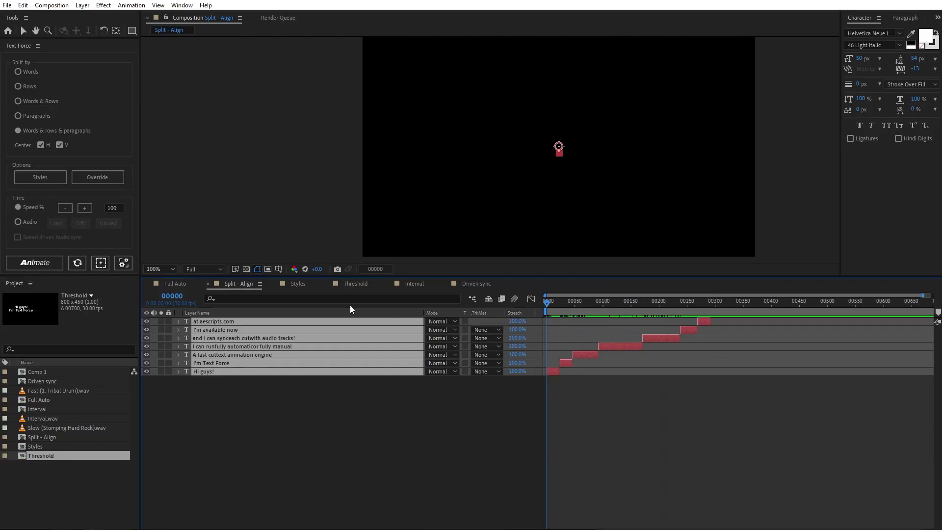
Change the closing address to aescripts.co.uk and animate the edited layer as a first try.
left_click(79, 263)
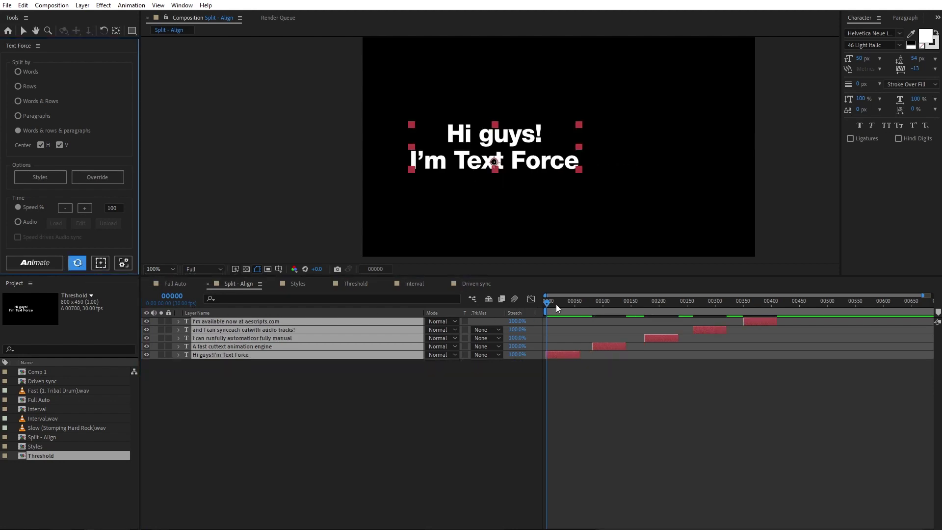
left_click_drag(556, 307, 759, 330)
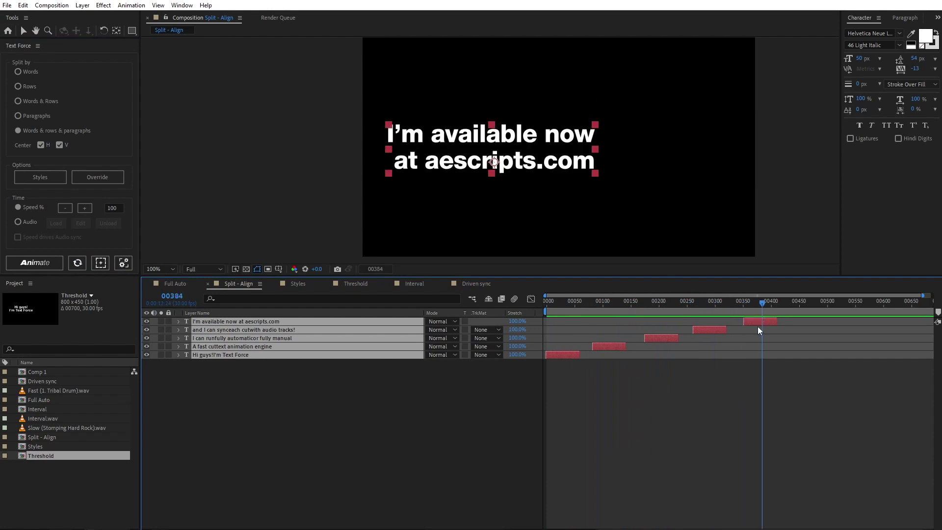
left_click(758, 330)
double_click(584, 162)
left_click_drag(572, 162, 592, 165)
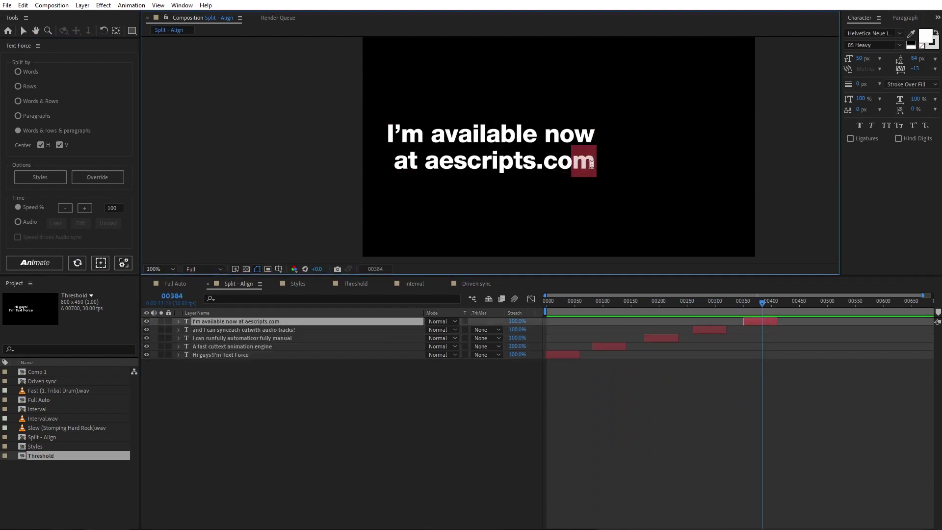
type(".uk")
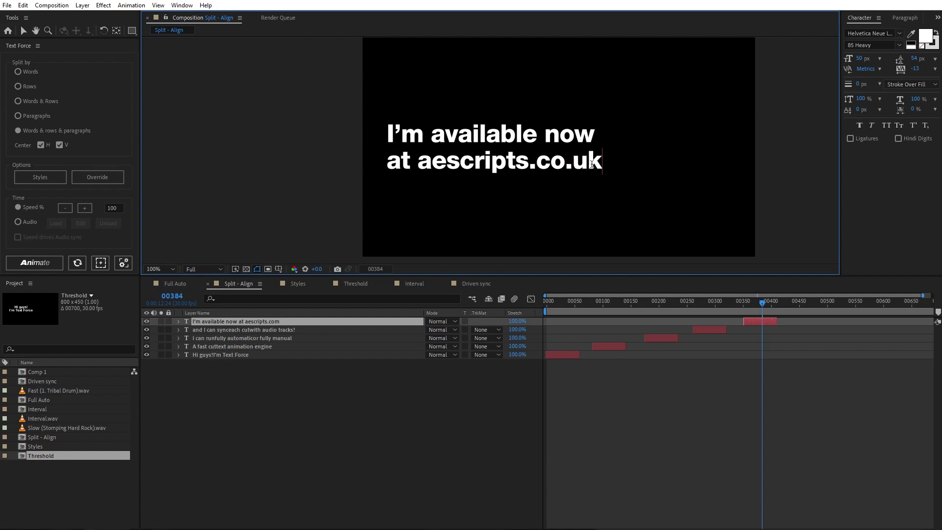
left_click(34, 262)
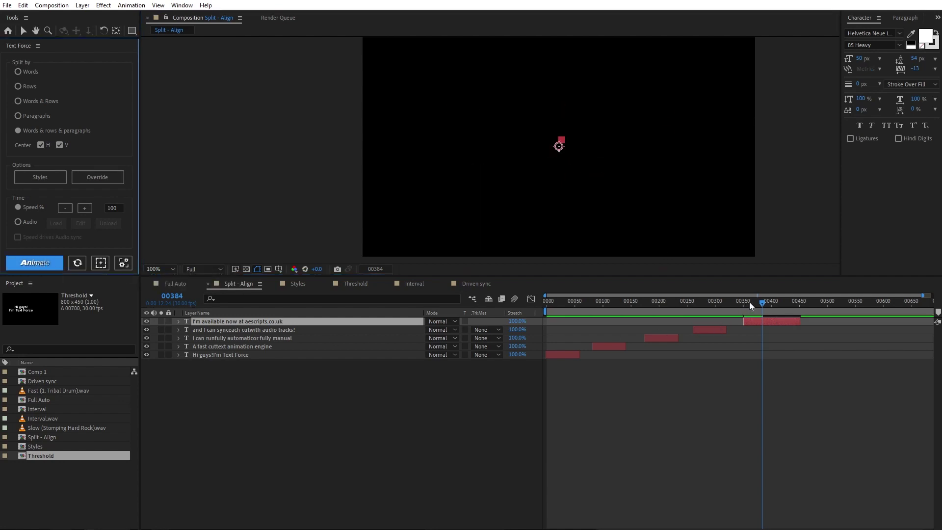
left_click_drag(760, 303, 792, 306)
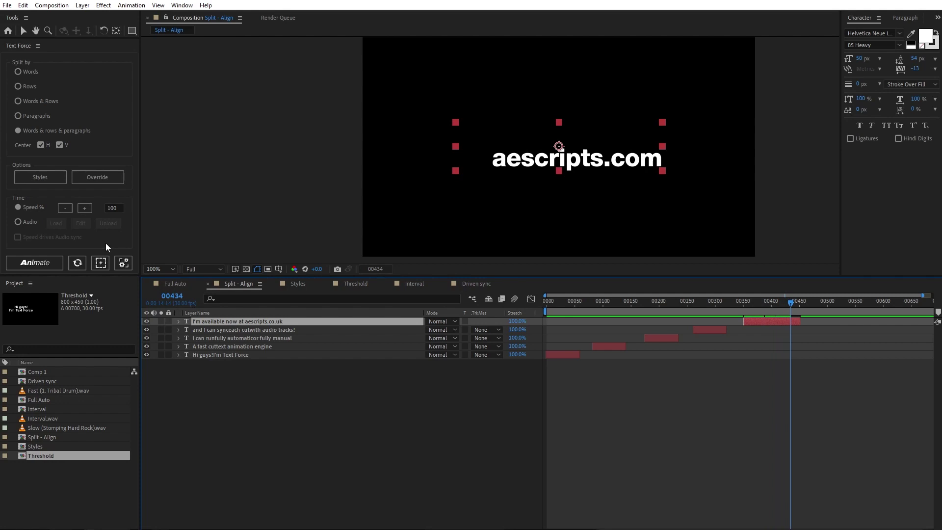
Restore the layer, re-enter '.uk' in the address, then refresh and animate it into split phrases.
left_click(77, 263)
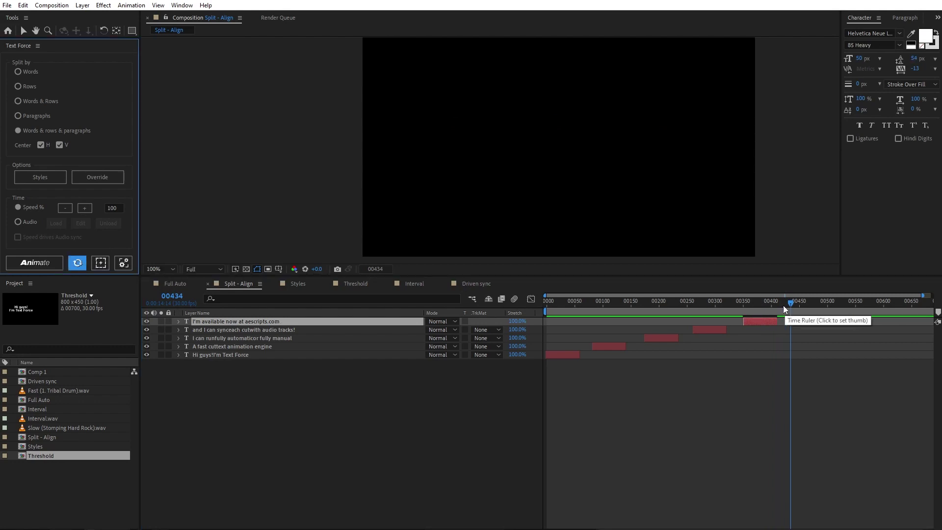
left_click(761, 304)
double_click(591, 159)
key("shift+Left")
type(".")
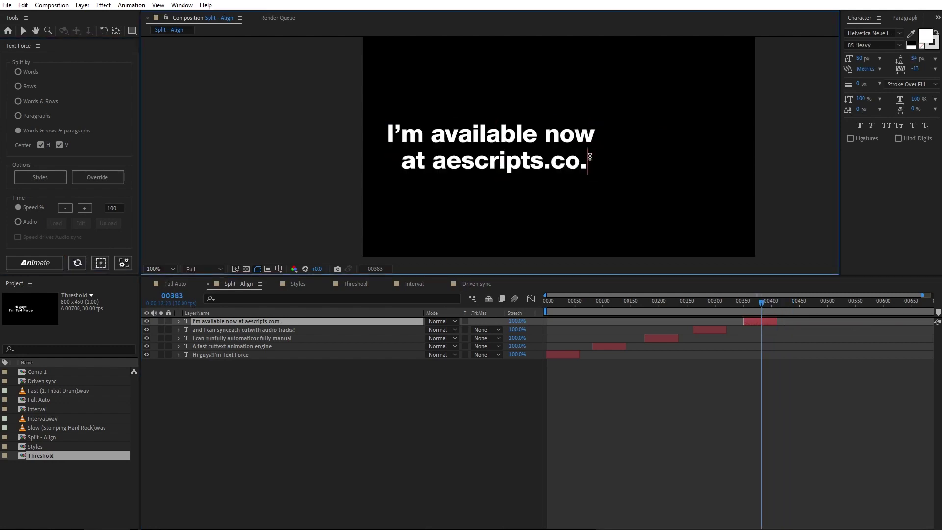
type("uk")
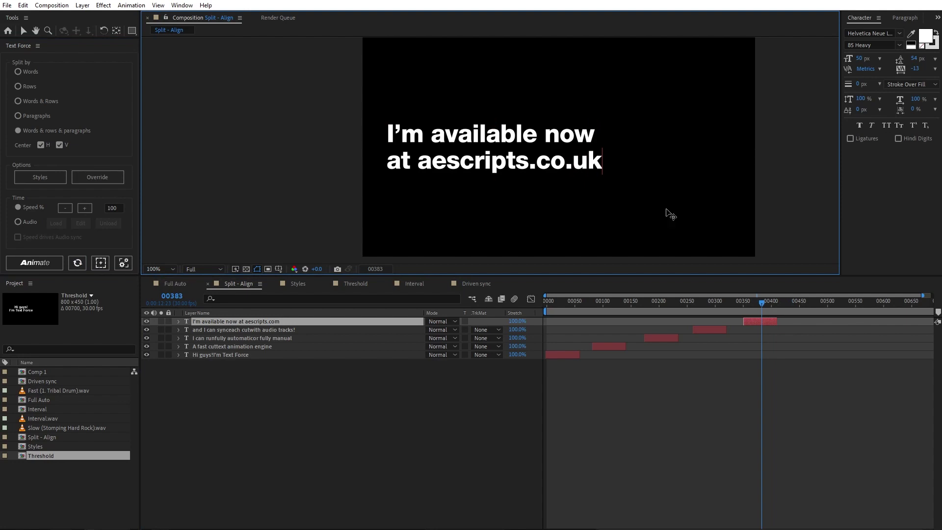
left_click(222, 284)
left_click(76, 264)
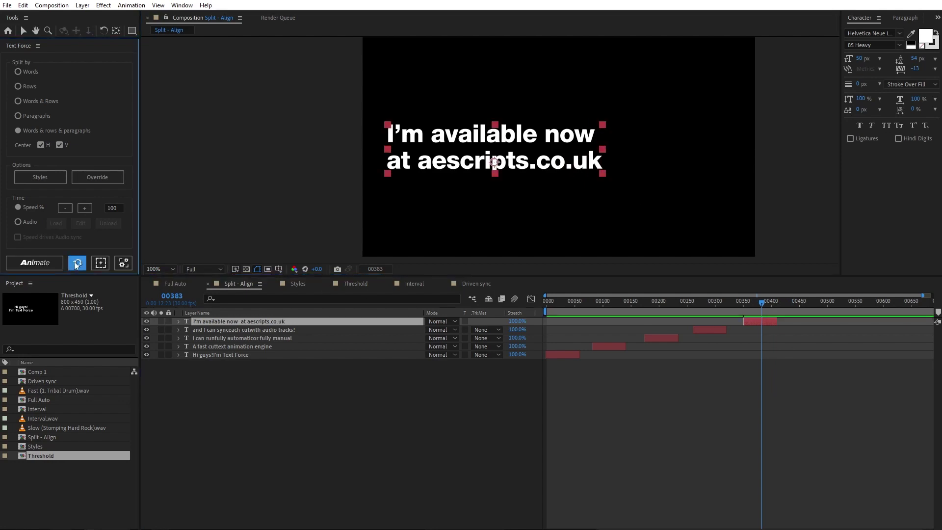
left_click(48, 265)
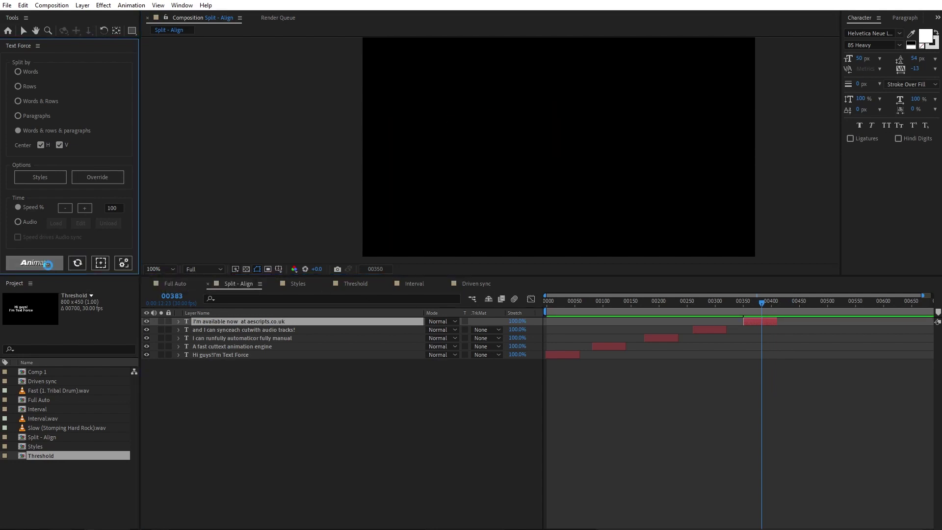
left_click_drag(760, 304, 767, 306)
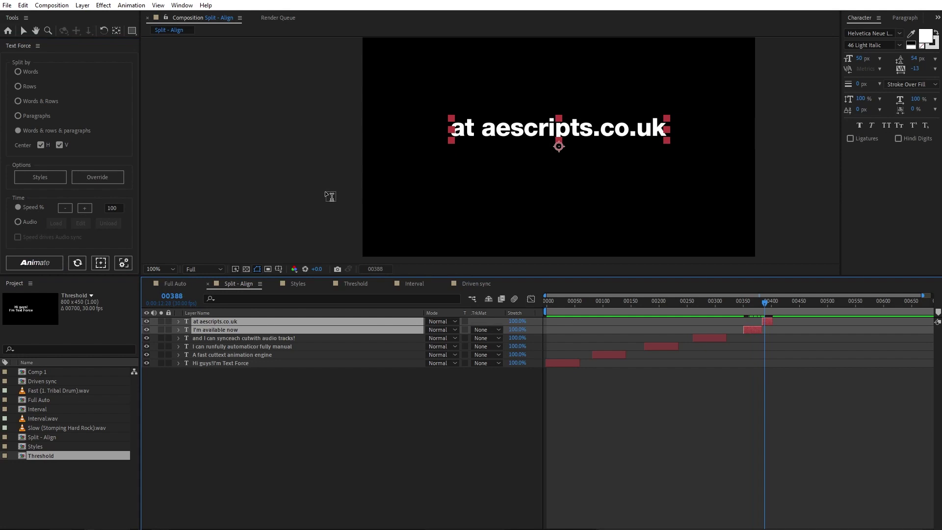
Merge the layers back and animate all text with Center H and V turned off.
left_click(77, 263)
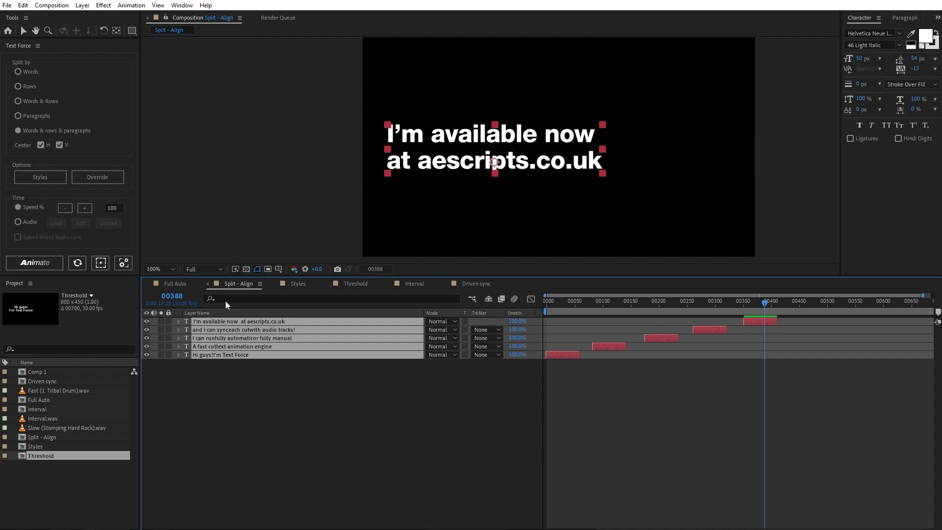
left_click(42, 145)
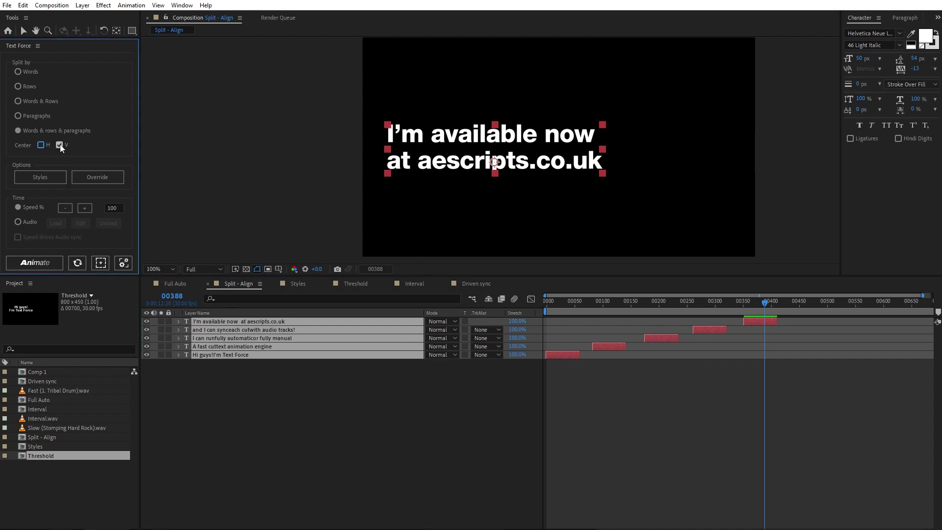
left_click(59, 145)
left_click(45, 263)
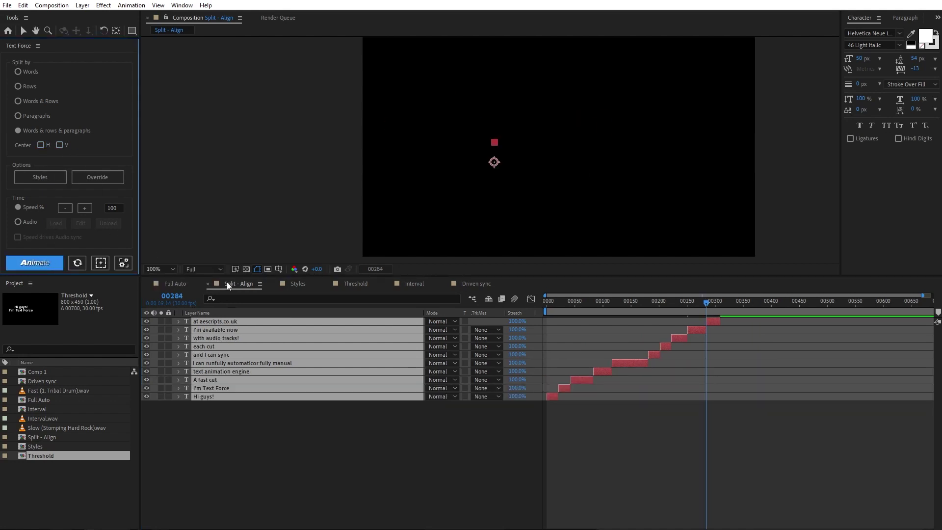
left_click_drag(549, 301, 718, 314)
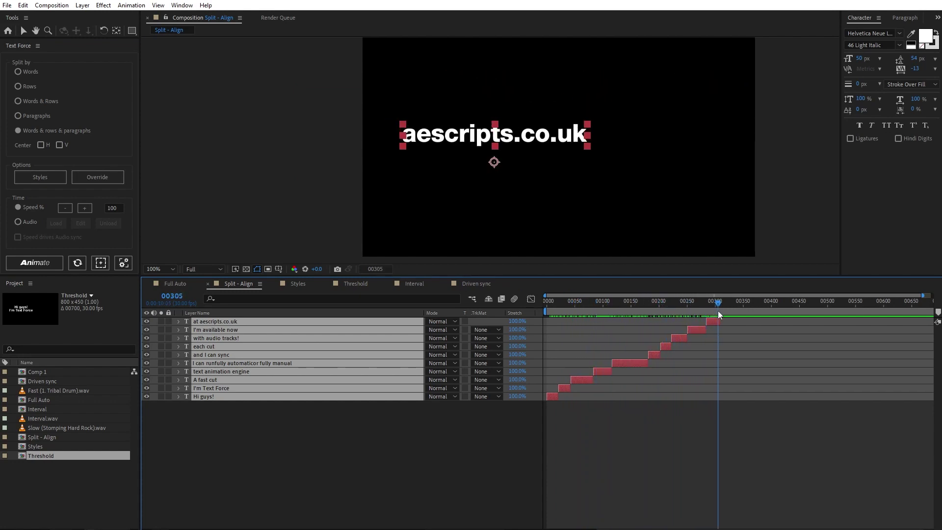
Turn Center H and V back on and re-animate the text into centred staggered layers.
left_click(40, 145)
left_click(59, 144)
left_click(54, 261)
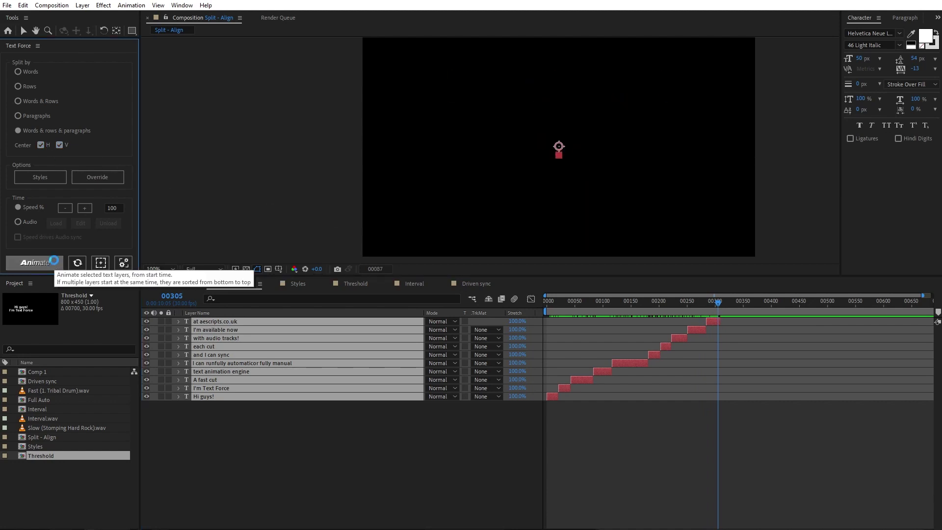
left_click_drag(552, 303, 686, 304)
Restore the five original text layers and select the 'and I can sync' layer.
left_click(83, 265)
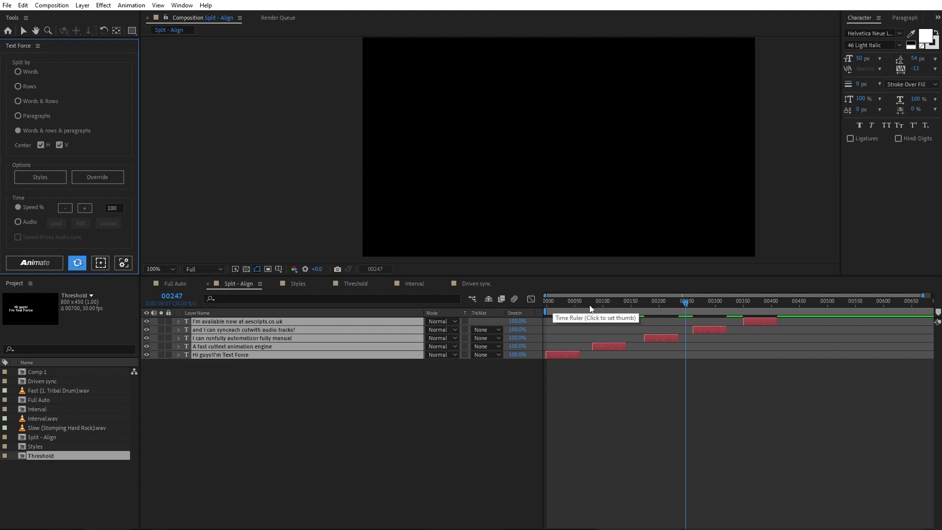
left_click_drag(593, 303, 709, 303)
left_click(706, 333)
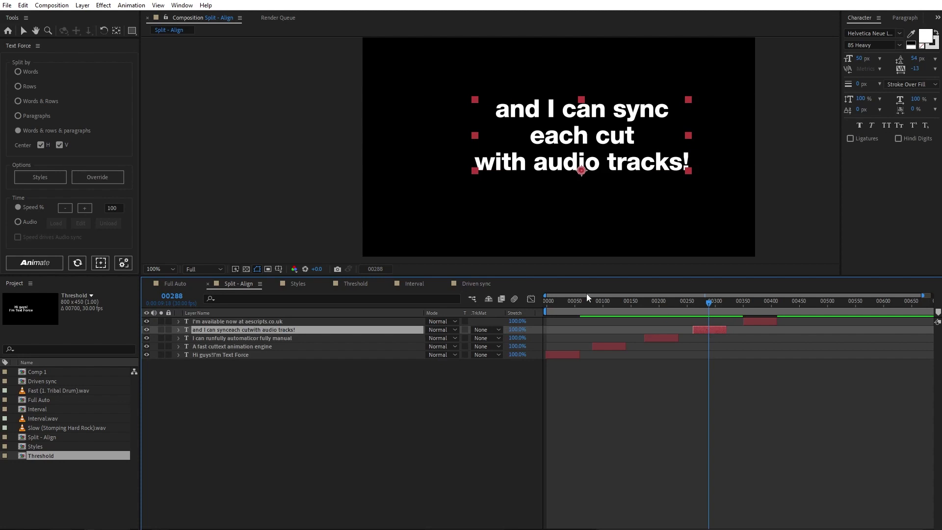
Try bottom-left, left, right and top-right anchors with Justify, ending on centre then top-left alignment.
left_click(101, 263)
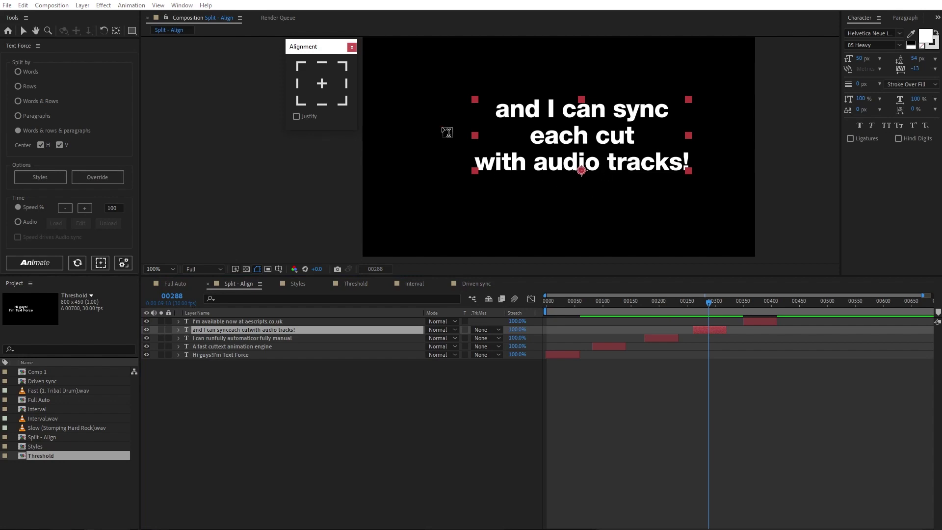
left_click(300, 99)
left_click(298, 83)
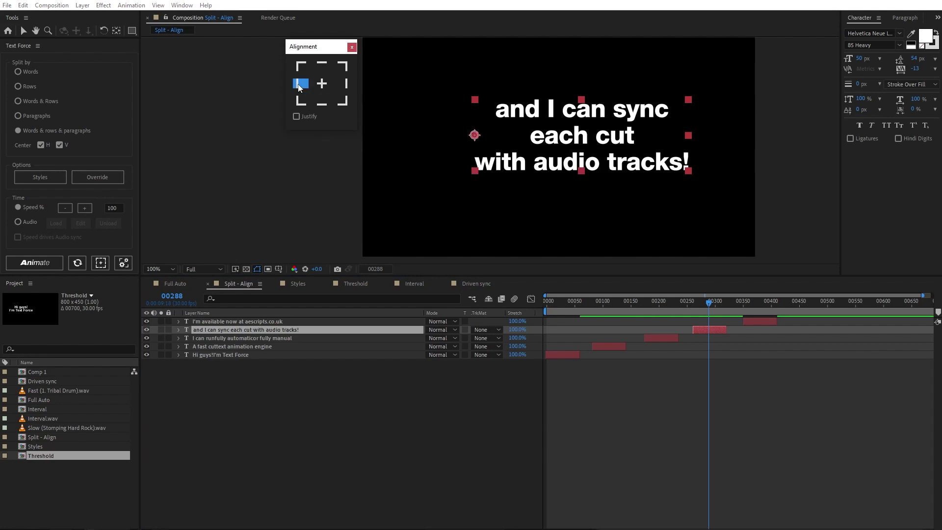
left_click(346, 84)
left_click(344, 67)
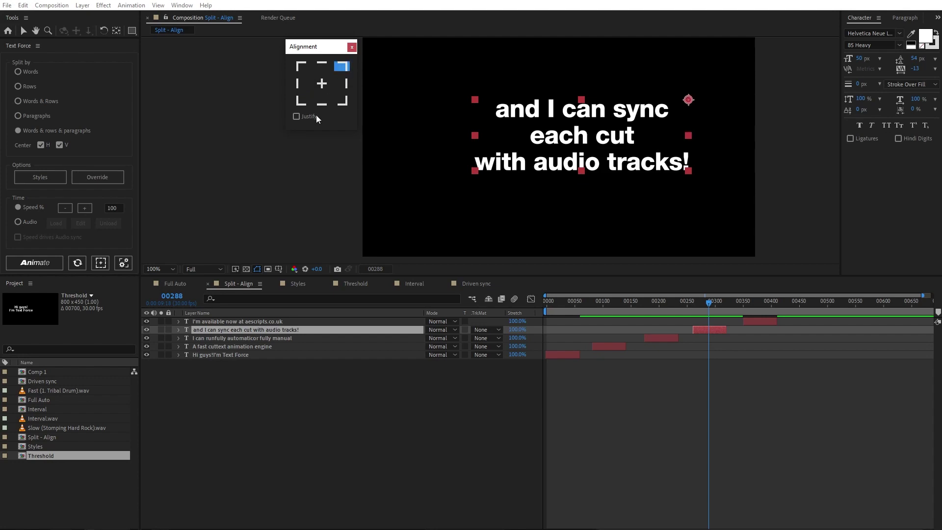
left_click(311, 121)
left_click(341, 103)
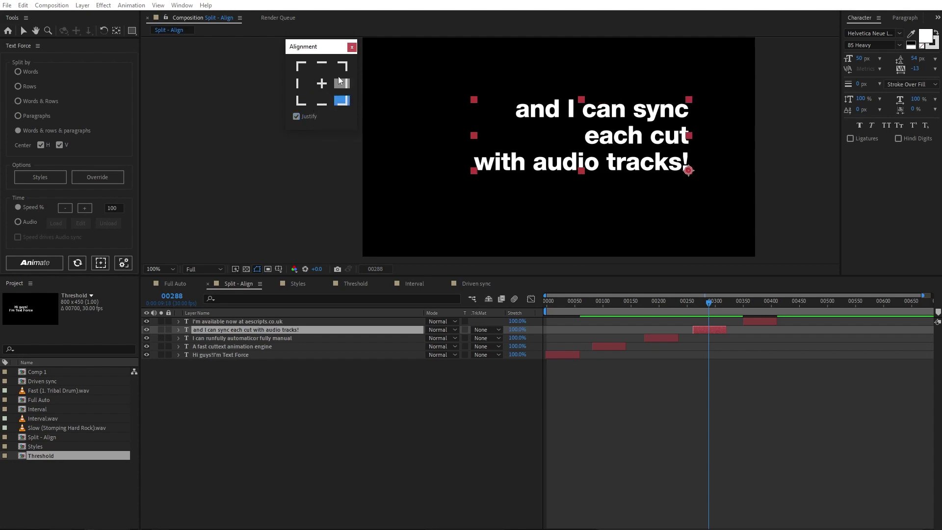
left_click(321, 85)
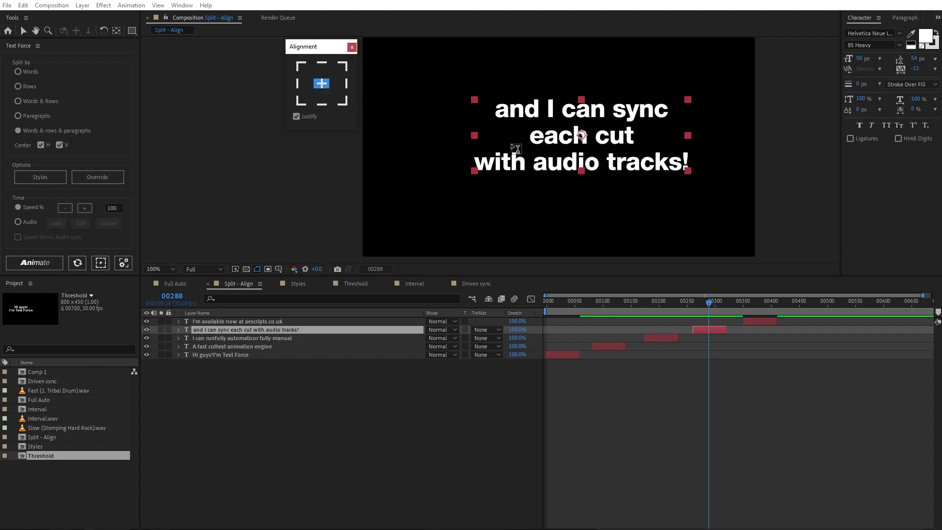
left_click(300, 65)
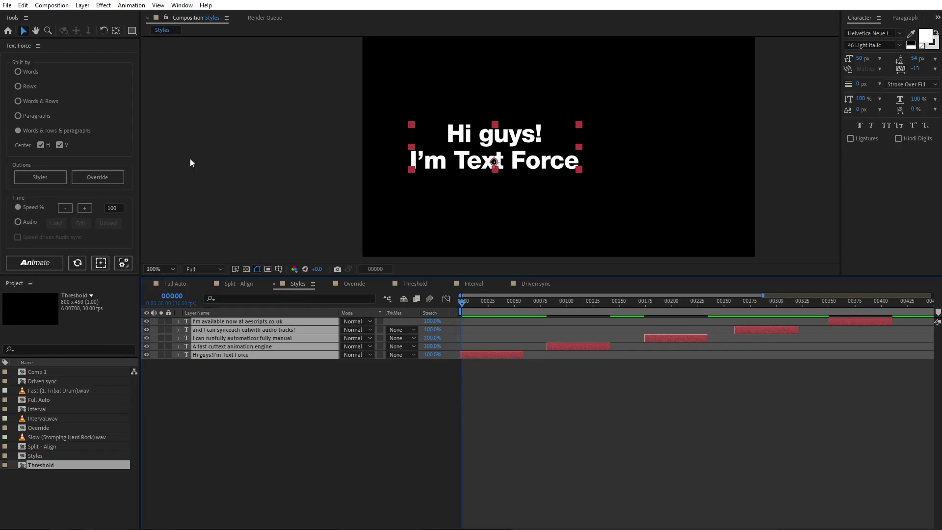
In Styles Options, turn off Random Directions and keep the Slide direction Left to Right.
left_click(51, 179)
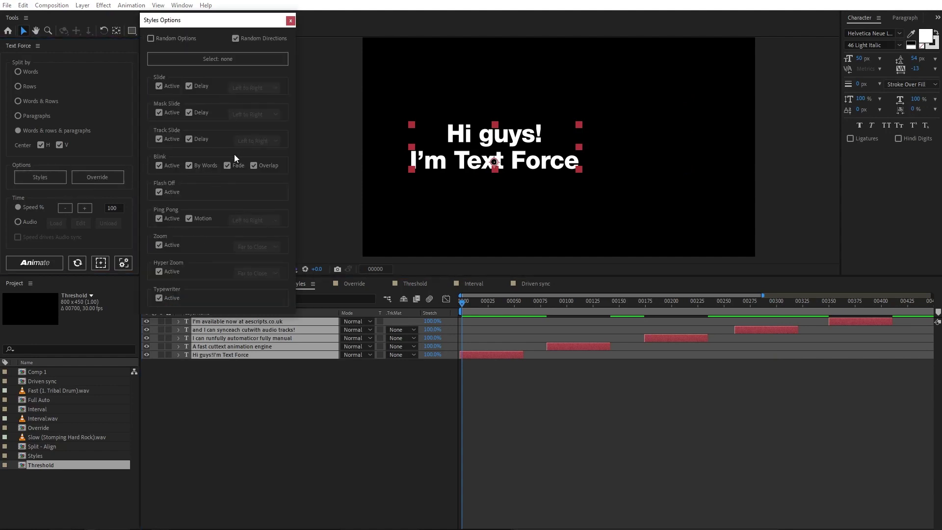
left_click(235, 39)
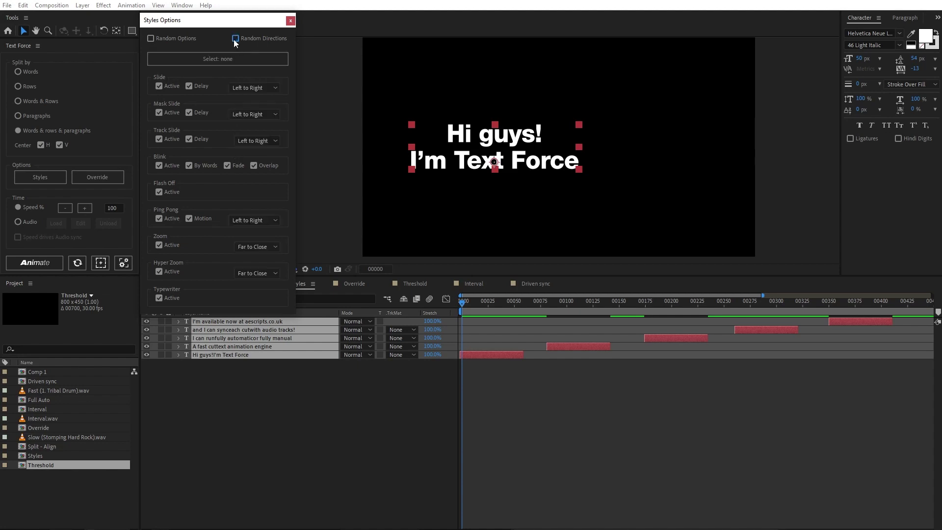
left_click(157, 86)
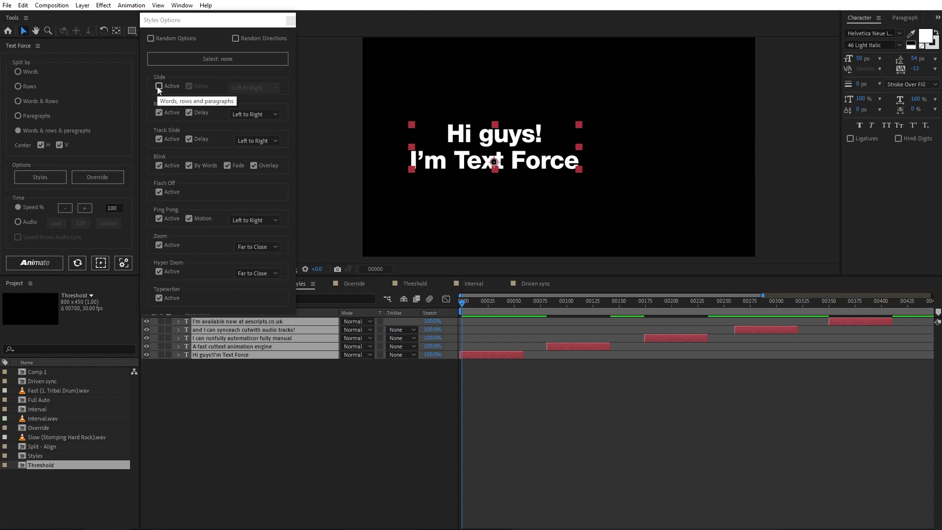
left_click(159, 87)
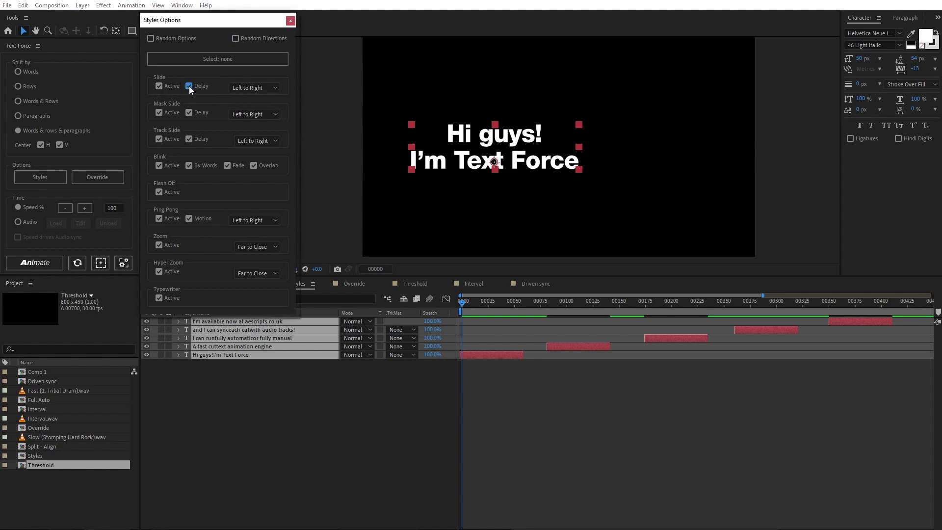
left_click(255, 88)
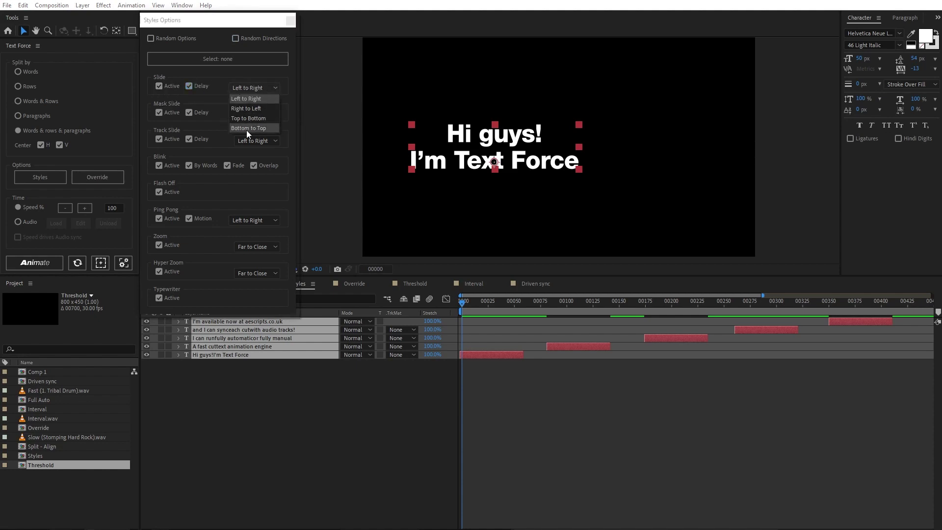
left_click(250, 98)
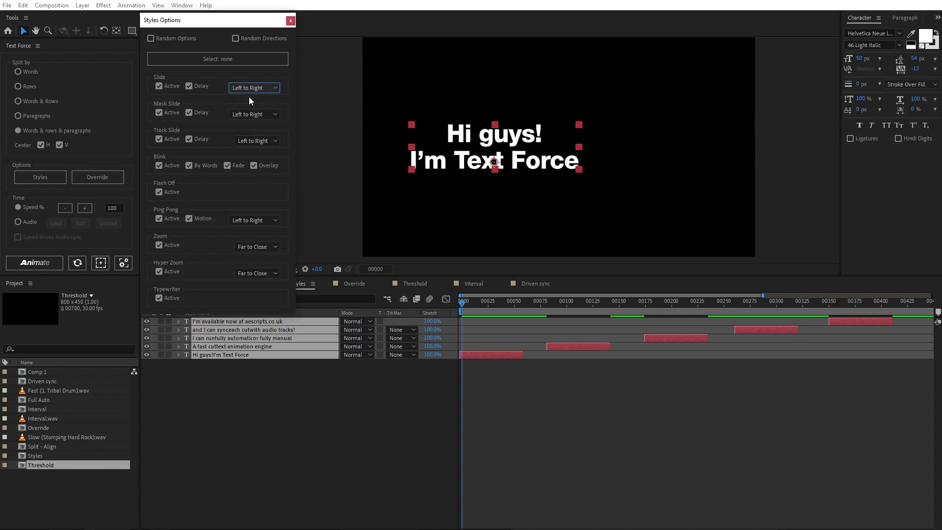
Toggle Random Directions and Random Options, then use Select none/all to deactivate every style.
left_click(236, 39)
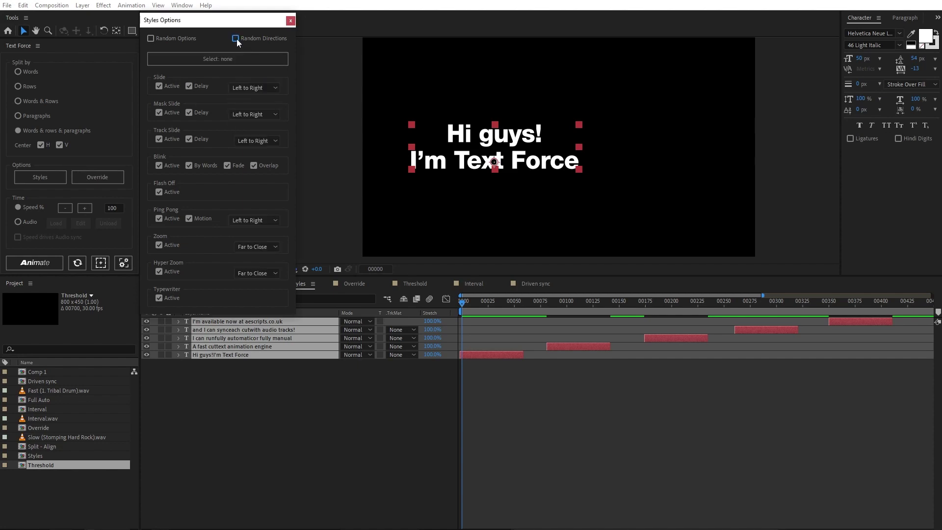
left_click(182, 41)
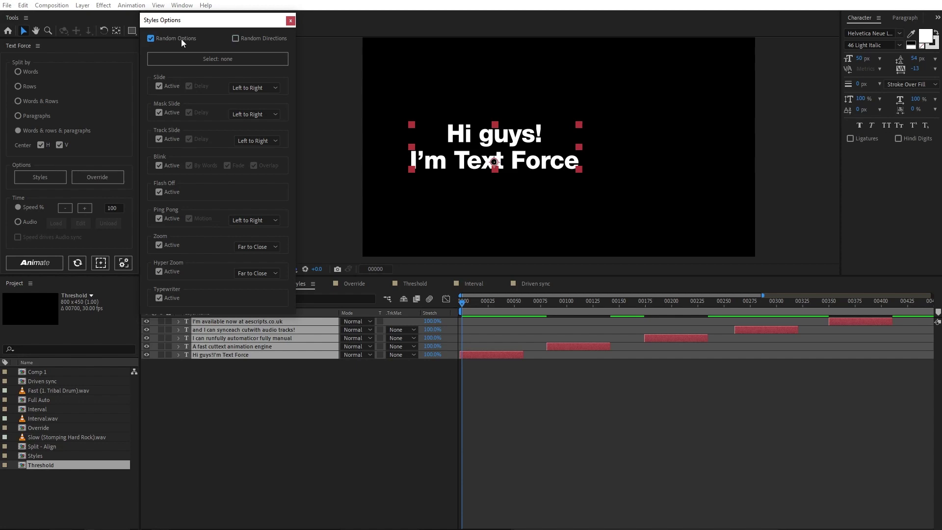
left_click(182, 41)
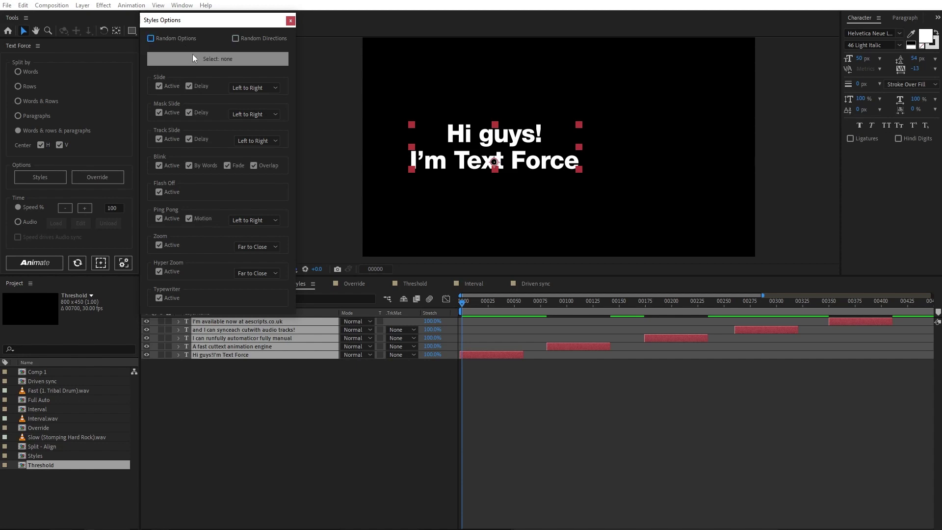
left_click(193, 58)
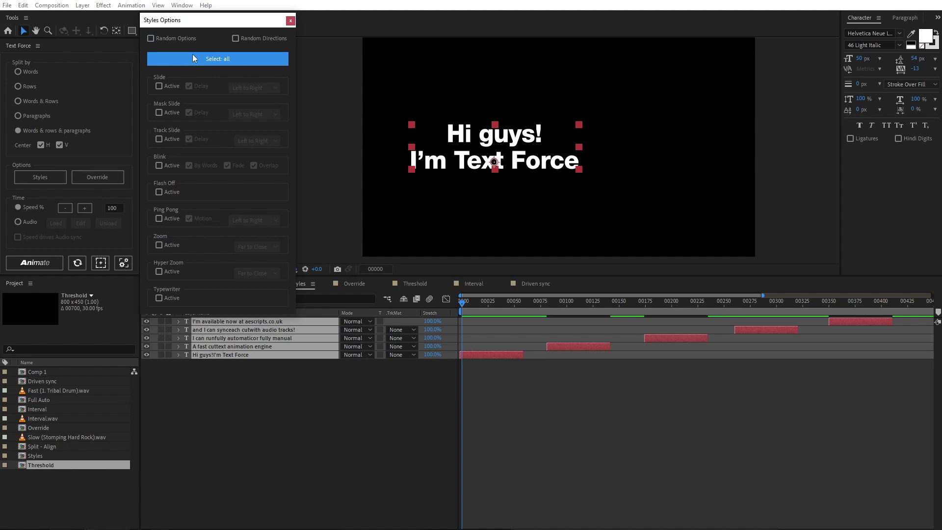
left_click(192, 58)
left_click(193, 58)
Activate only the Slide style, animate the text by Paragraphs, and preview it.
left_click(159, 86)
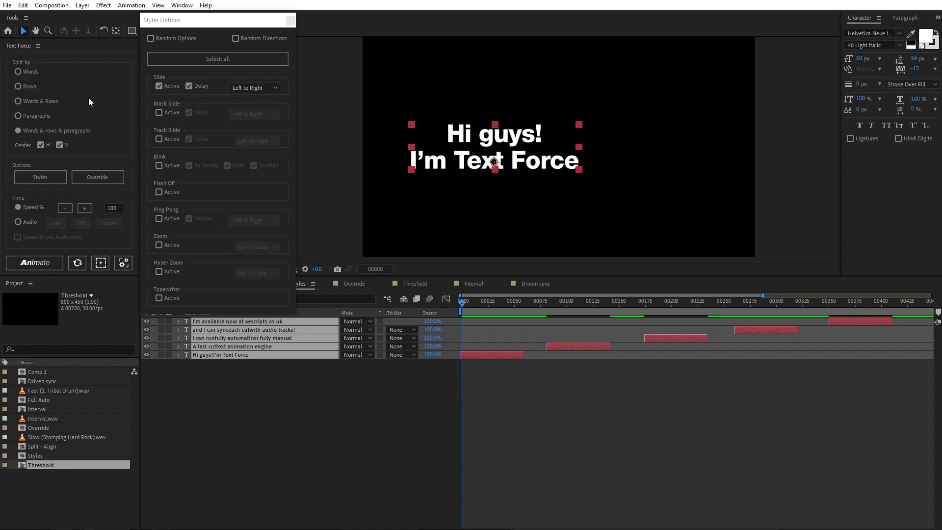
left_click(28, 117)
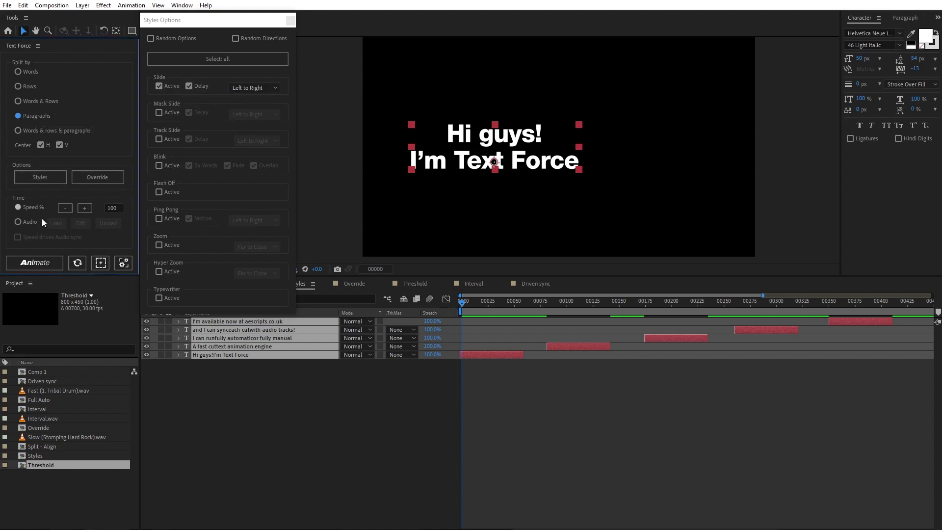
left_click(40, 263)
key("space")
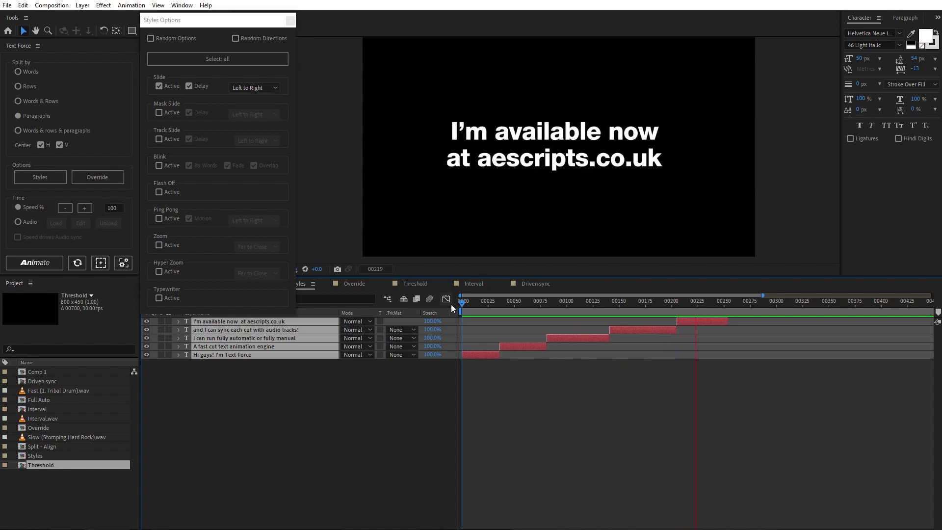
key("space")
key("Home")
left_click_drag(457, 306, 518, 305)
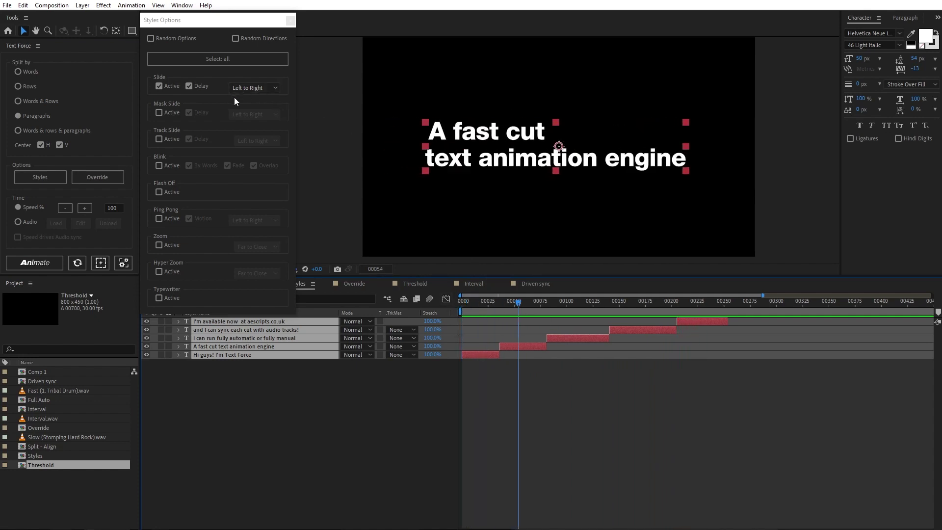
Turn off Slide Delay, set its direction to Right to Left, and re-animate.
left_click(198, 90)
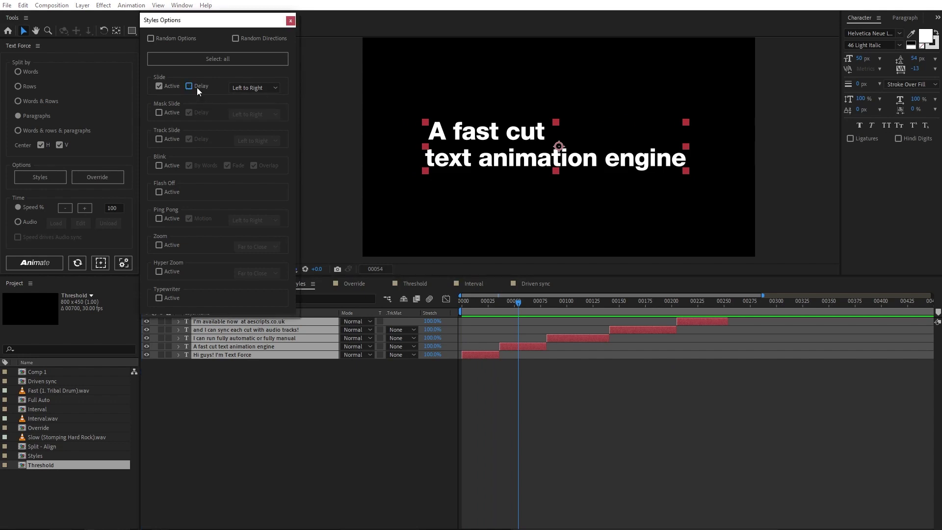
left_click(251, 88)
left_click(250, 100)
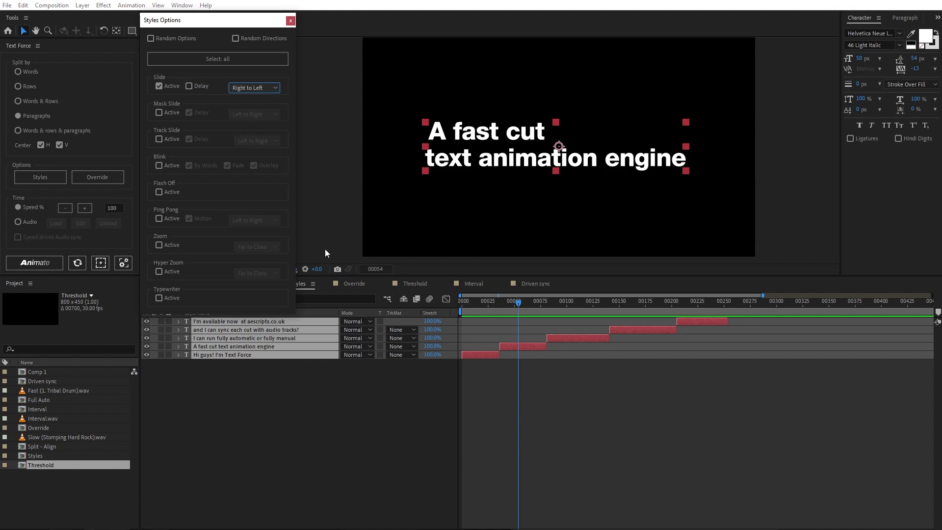
left_click(40, 262)
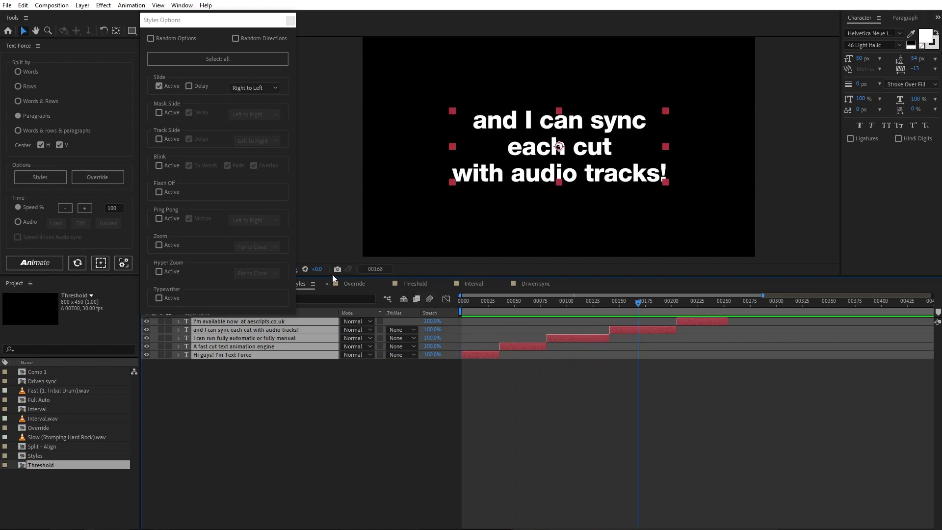
Activate Zoom with Slide, re-animate, and preview from near the start to 'at aescripts.co.uk'.
left_click(158, 244)
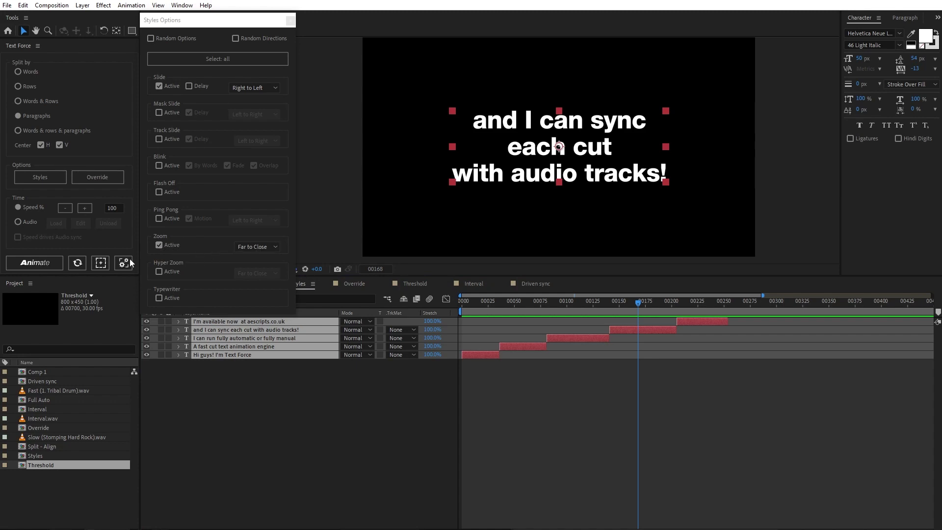
left_click(39, 262)
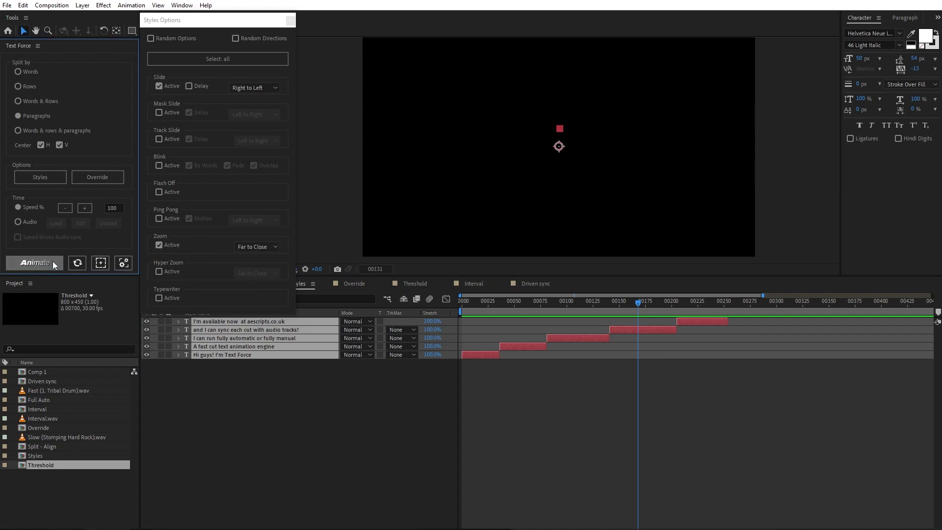
left_click(466, 300)
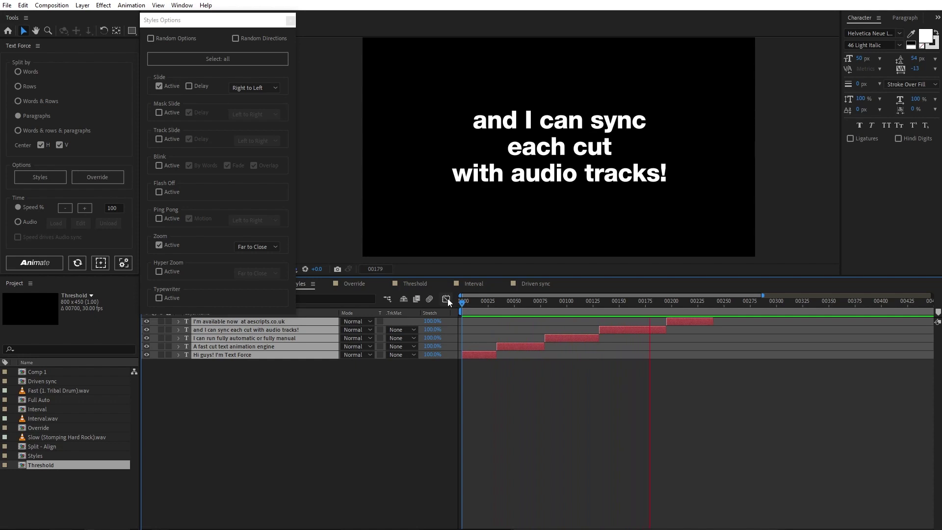
key("space")
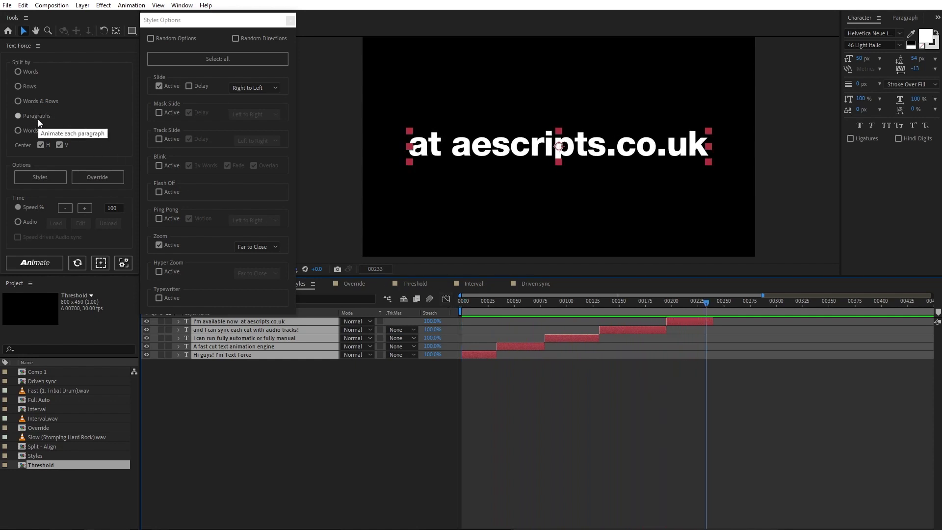
Turn on every style, plus Slide Delay and Random Directions.
left_click_drag(463, 302, 480, 304)
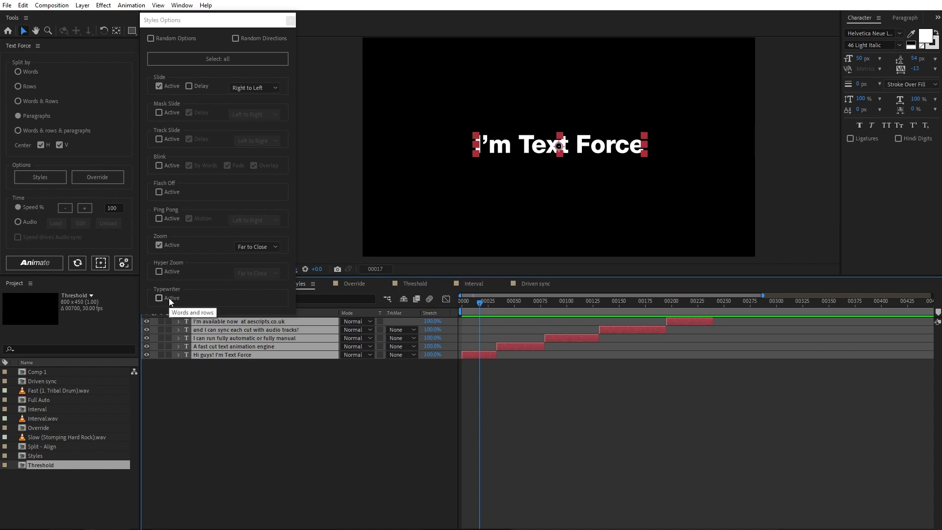
left_click(224, 60)
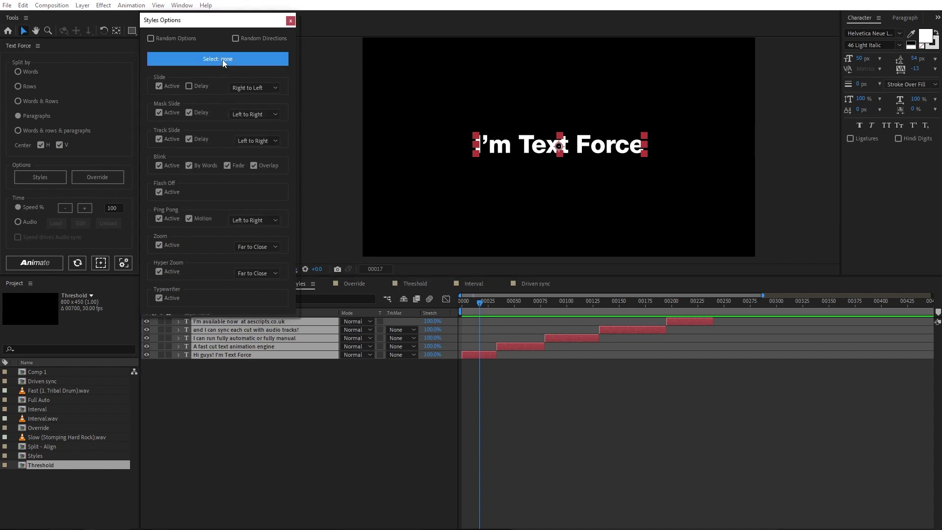
left_click(207, 89)
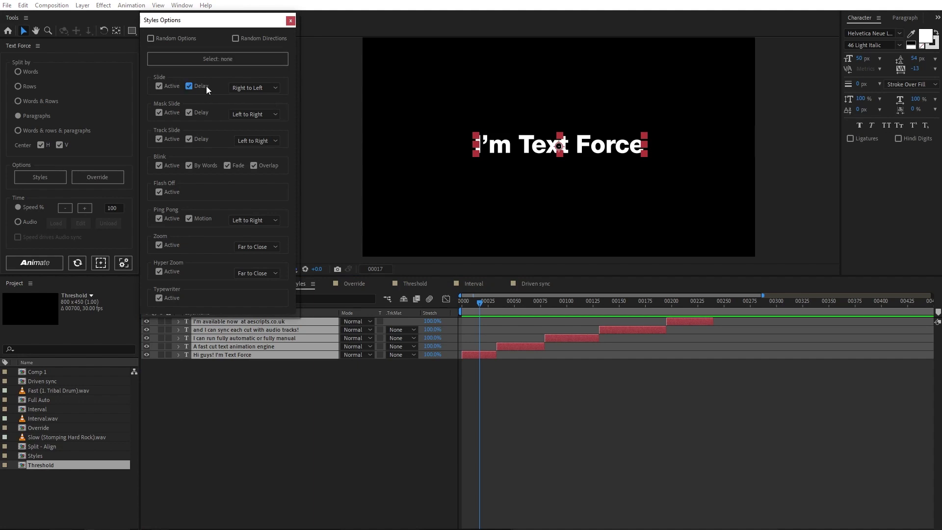
left_click(236, 39)
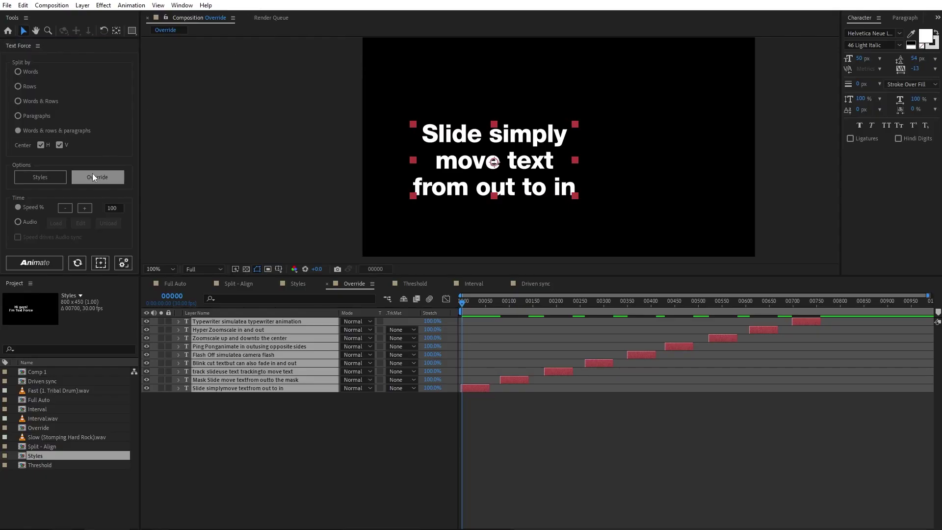
Assign the Slide and Mask Slide styles to their matching Override layers.
left_click(93, 174)
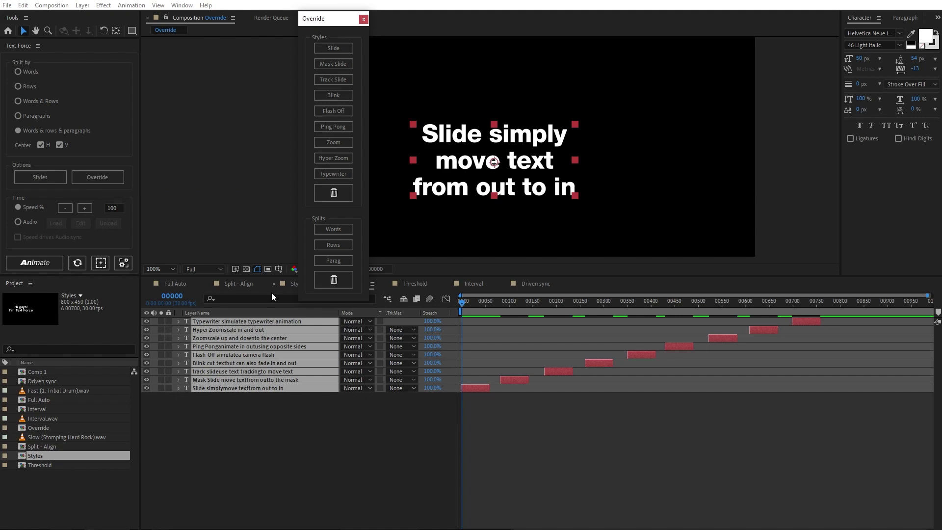
left_click(214, 393)
left_click(211, 387)
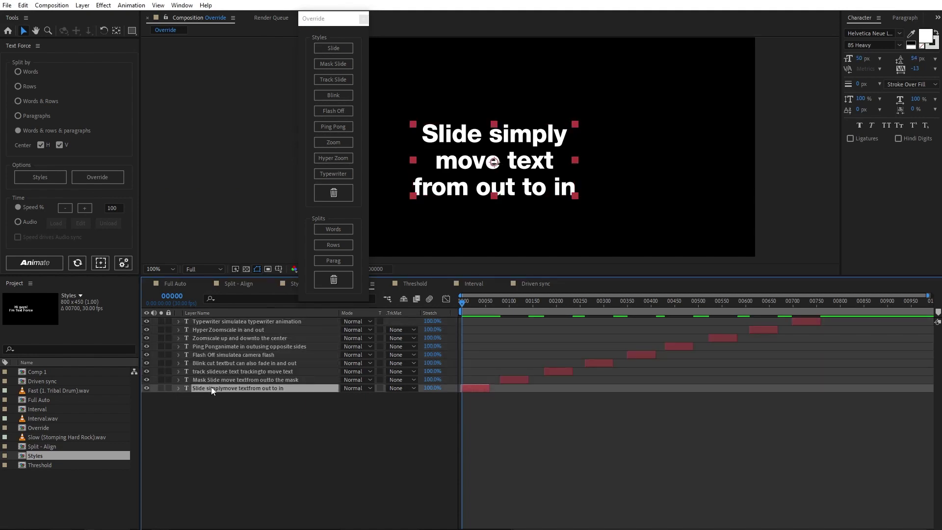
left_click(335, 49)
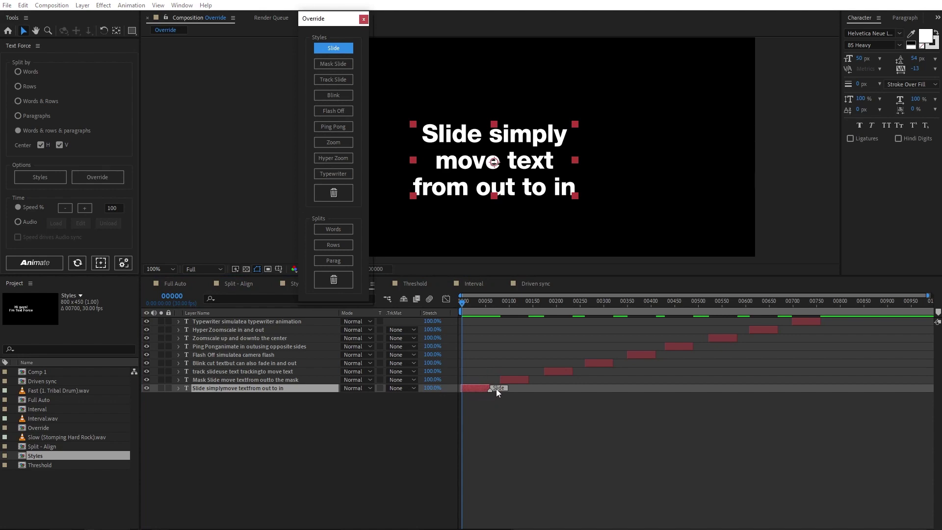
left_click(260, 380)
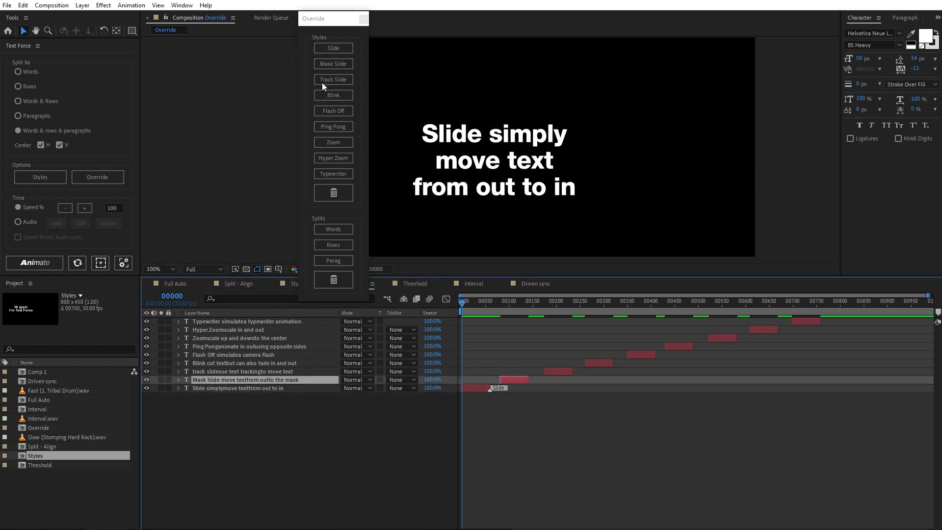
left_click(332, 65)
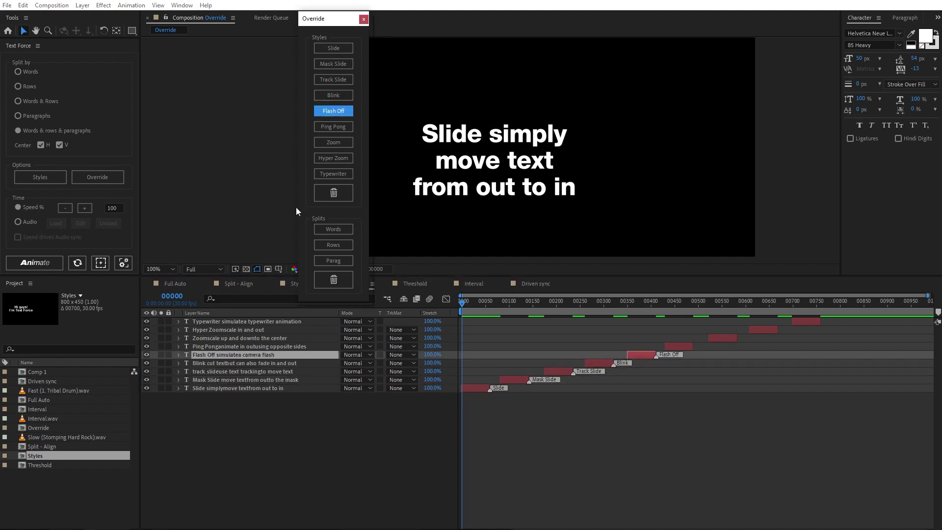
Assign Ping Pong, Zoom, Hyper Zoom and Typewriter to their layers, then animate all nine.
left_click(328, 128)
left_click(242, 338)
left_click(329, 143)
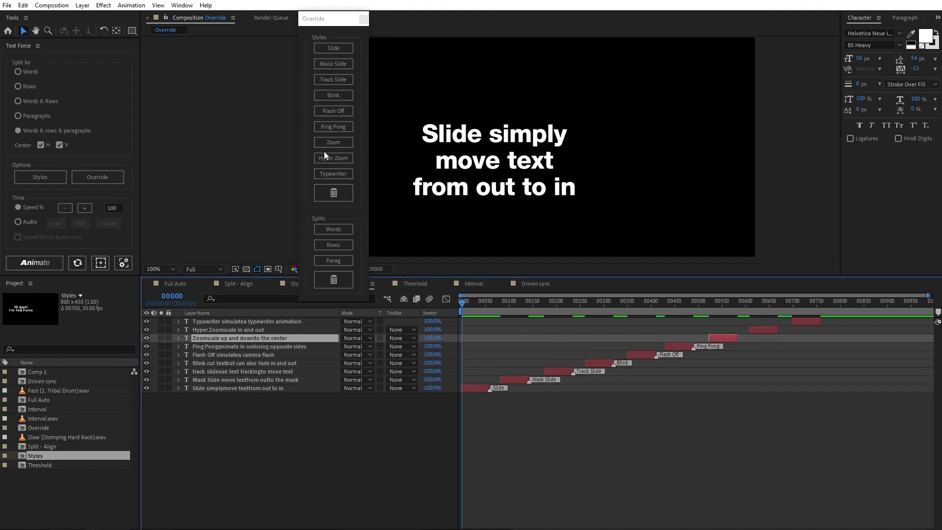
left_click(334, 159)
left_click(331, 175)
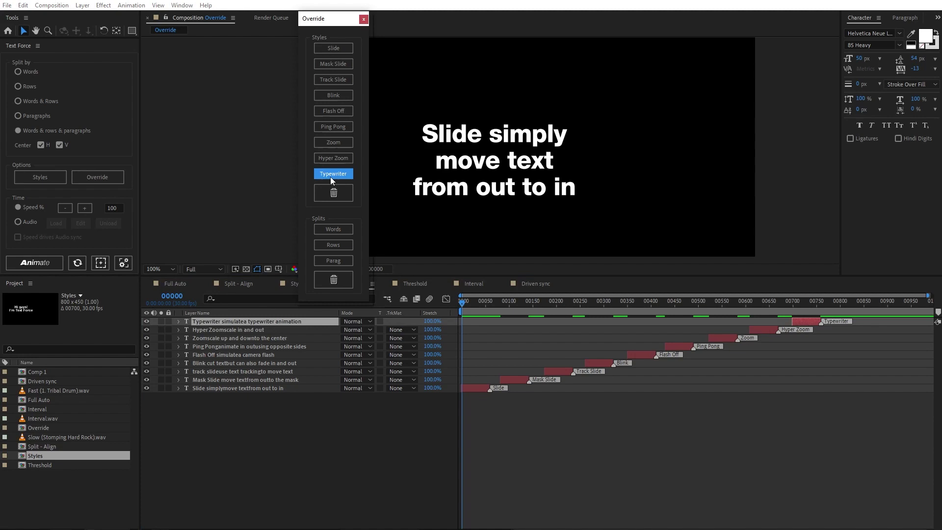
left_click_drag(222, 422, 261, 286)
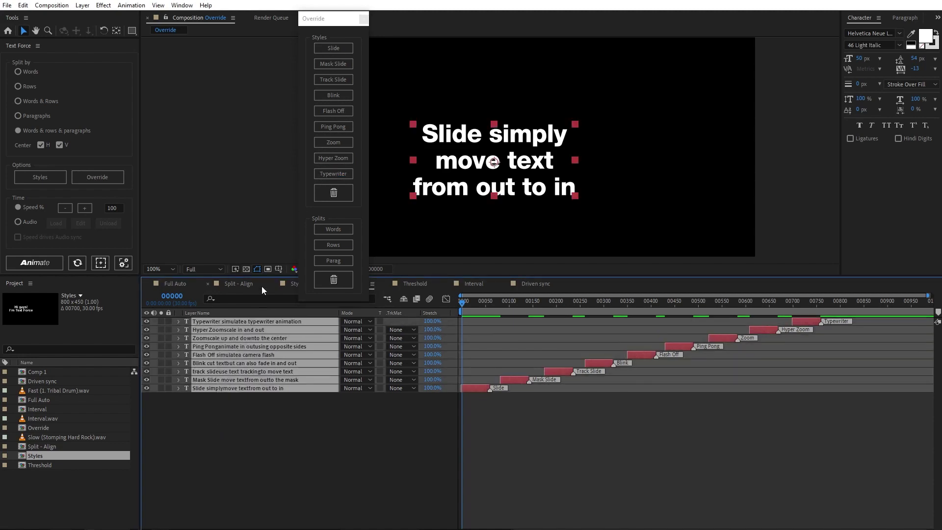
left_click(48, 258)
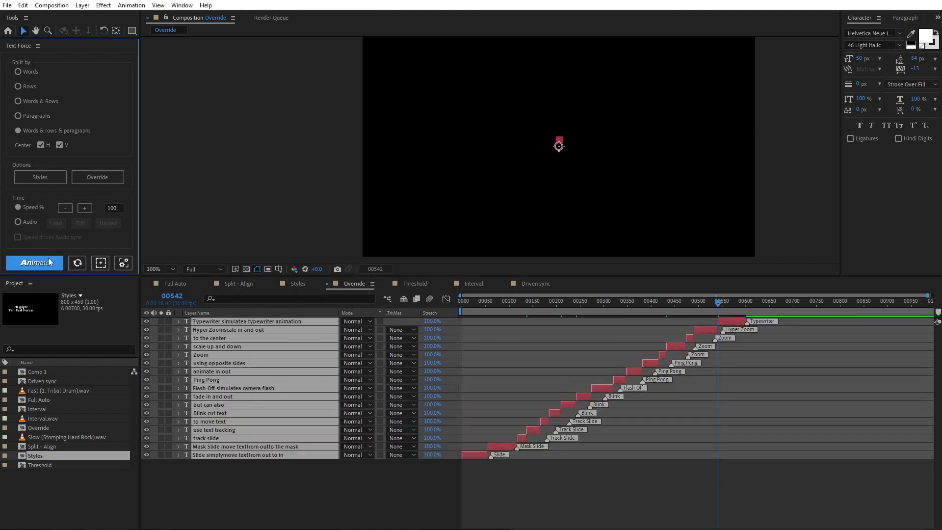
left_click_drag(468, 304, 437, 304)
key("space")
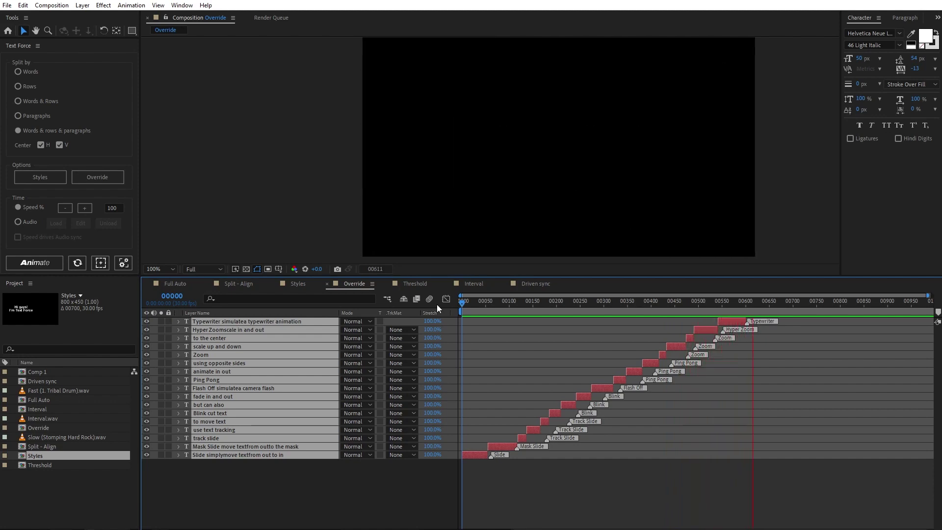
key("space")
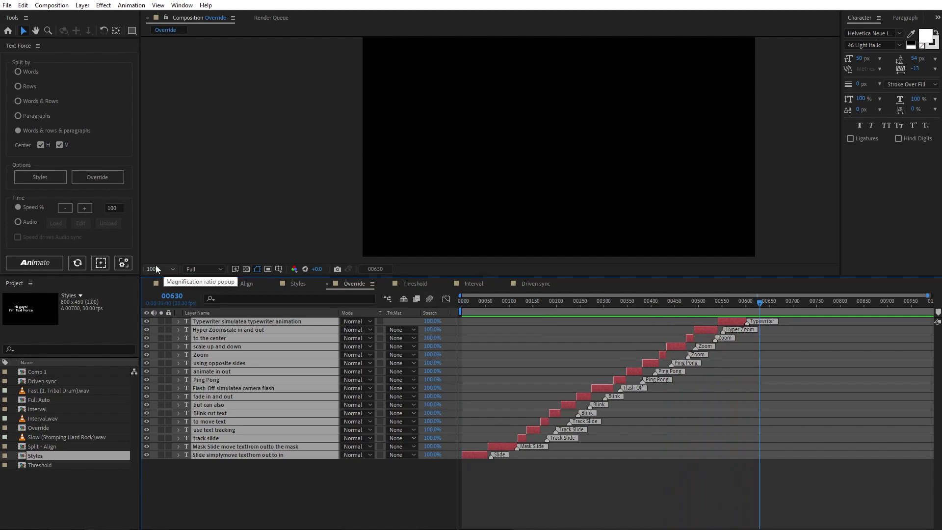
Merge back to nine layers; split Slide by paragraphs, Mask Slide by rows, track slide by paragraphs.
left_click(80, 258)
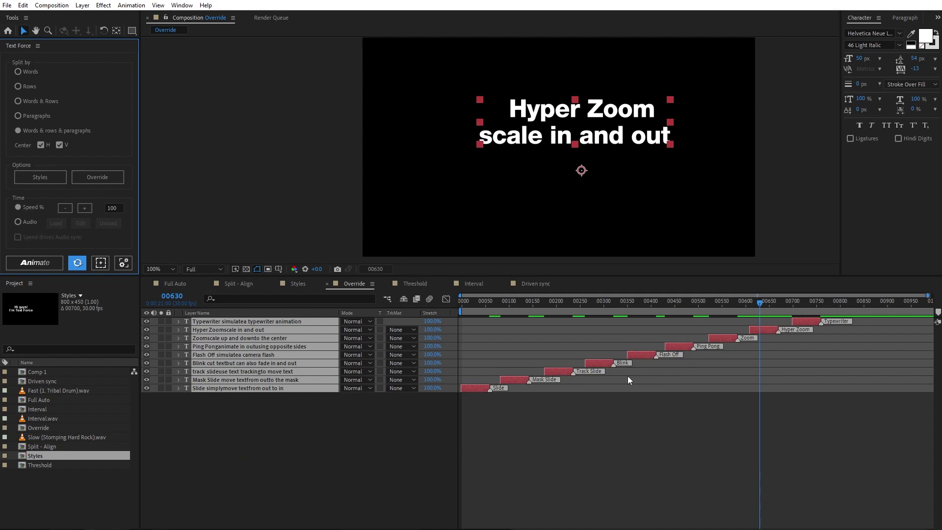
left_click(104, 175)
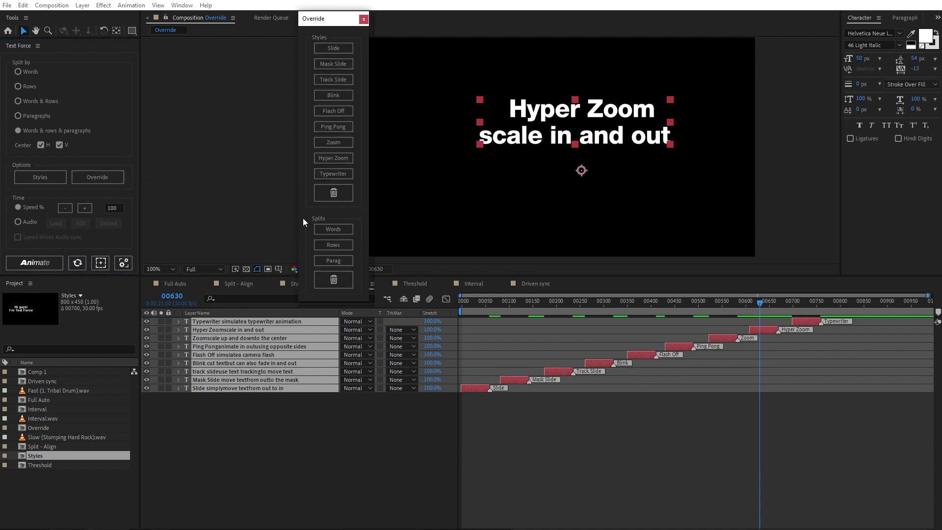
left_click(246, 402)
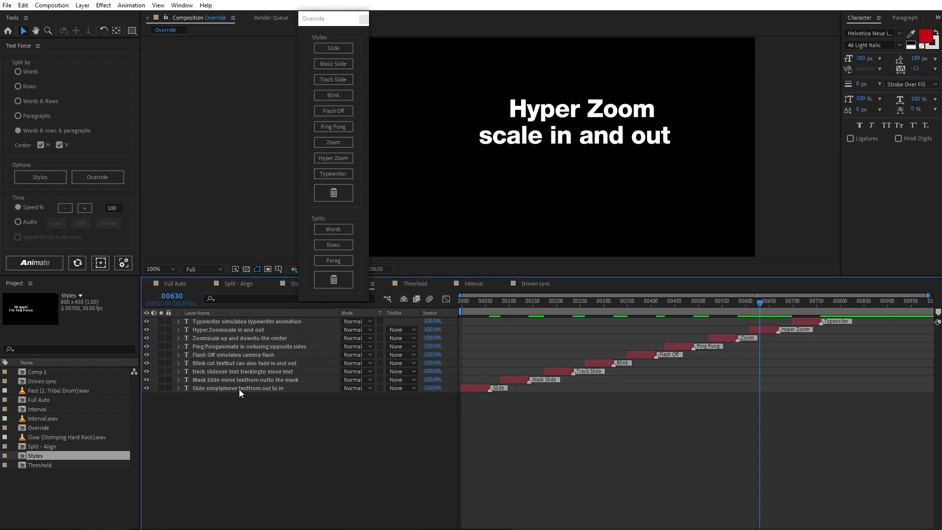
left_click(239, 390)
left_click(323, 262)
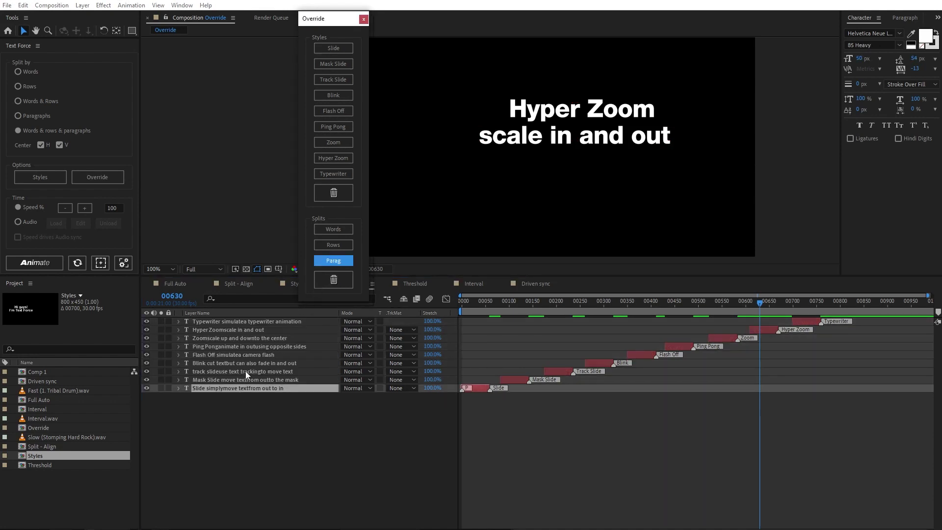
left_click(245, 379)
left_click(324, 245)
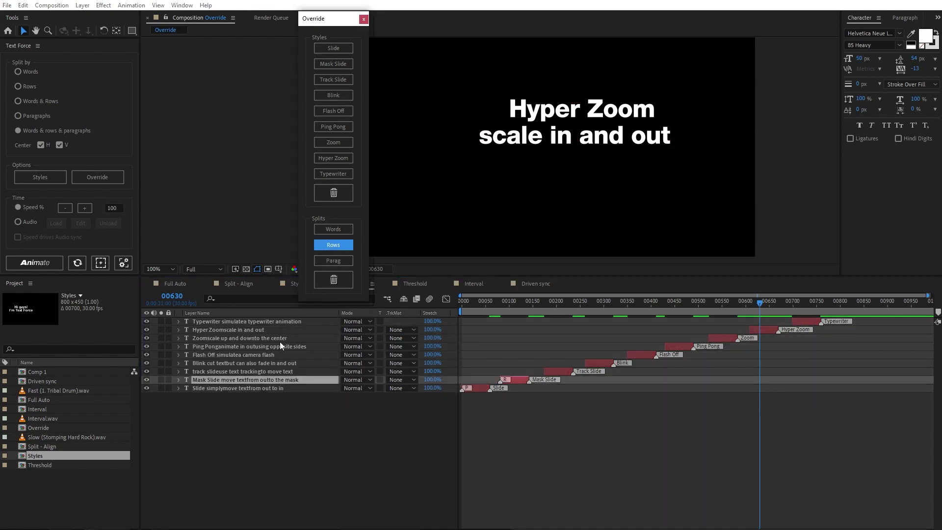
left_click(243, 371)
left_click(316, 261)
Split Blink, Ping Pong, Hyper Zoom by words; Flash Off by paragraphs; Zoom, Typewriter by rows.
left_click(255, 363)
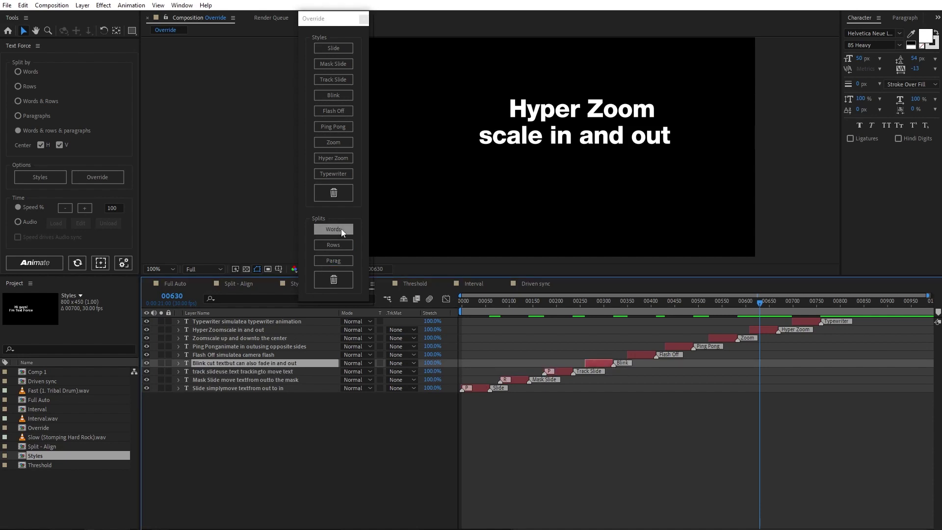
left_click(340, 229)
left_click(251, 354)
left_click(333, 261)
left_click(253, 346)
left_click(334, 229)
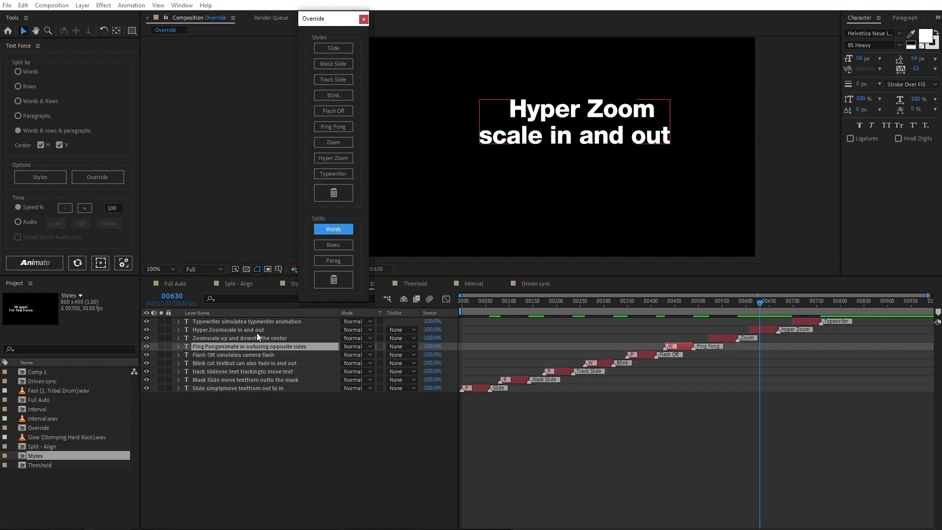
left_click(247, 338)
left_click(334, 244)
left_click(242, 330)
left_click(333, 229)
left_click(250, 322)
left_click(324, 244)
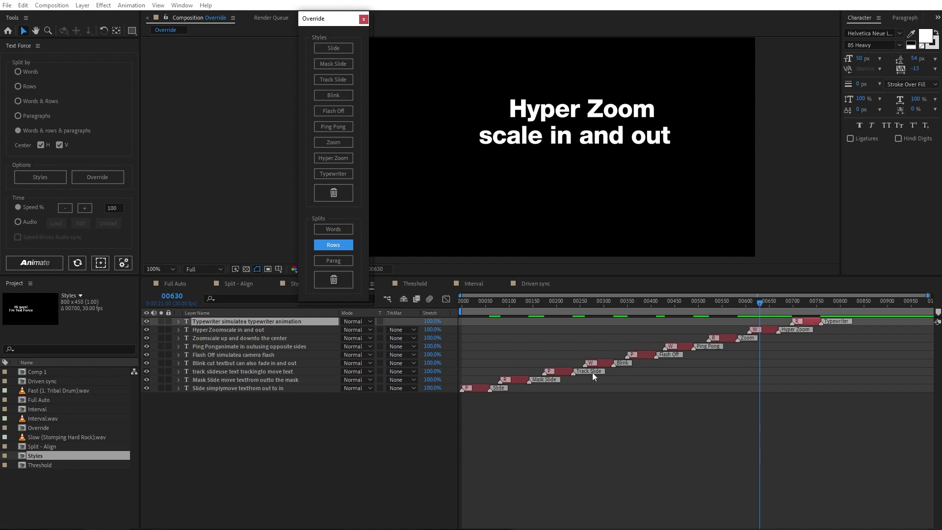
Animate all nine layers into split pieces and preview through to 'a typewriter animation'.
key("ctrl+a")
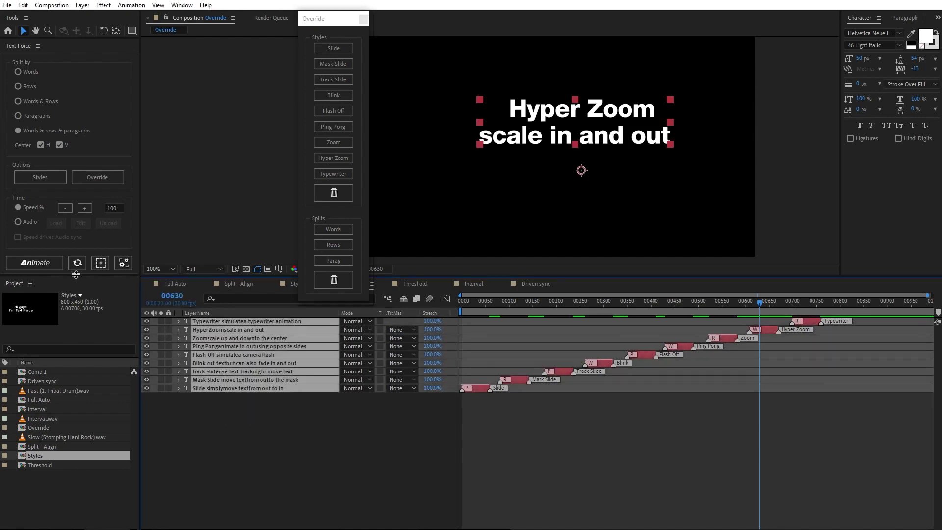
left_click(43, 264)
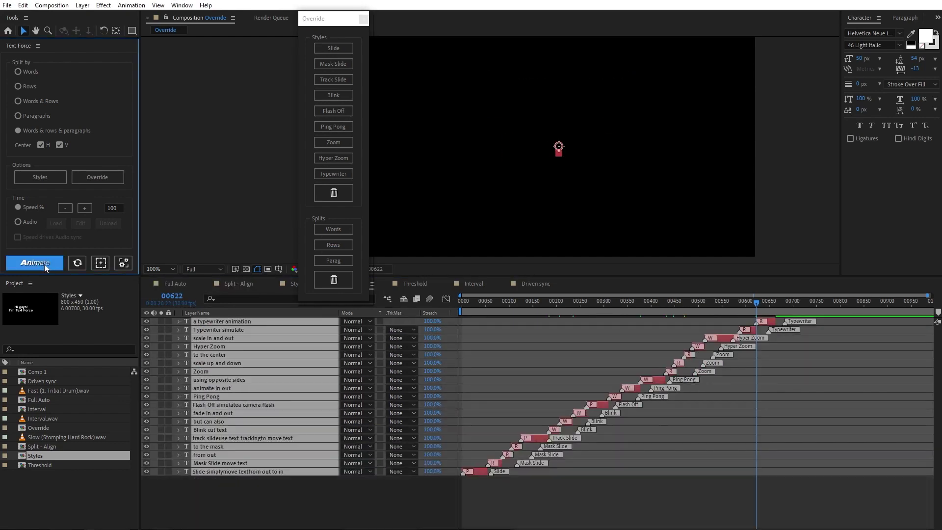
key("space")
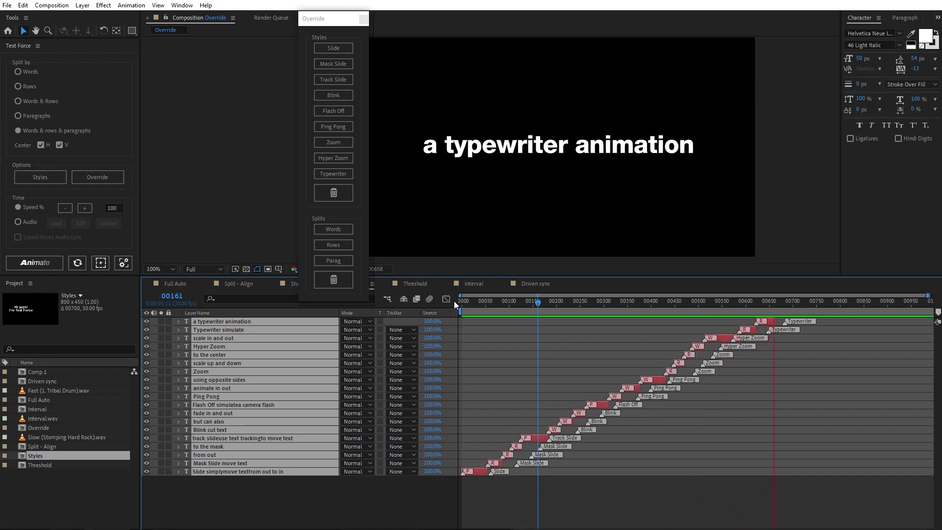
key("space")
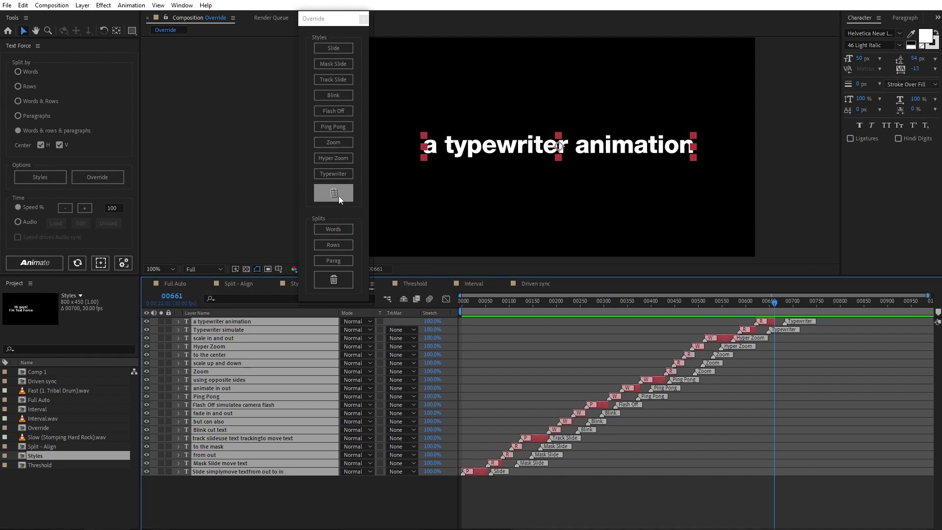
Merge the split text back and clear all style and split overrides.
left_click(74, 263)
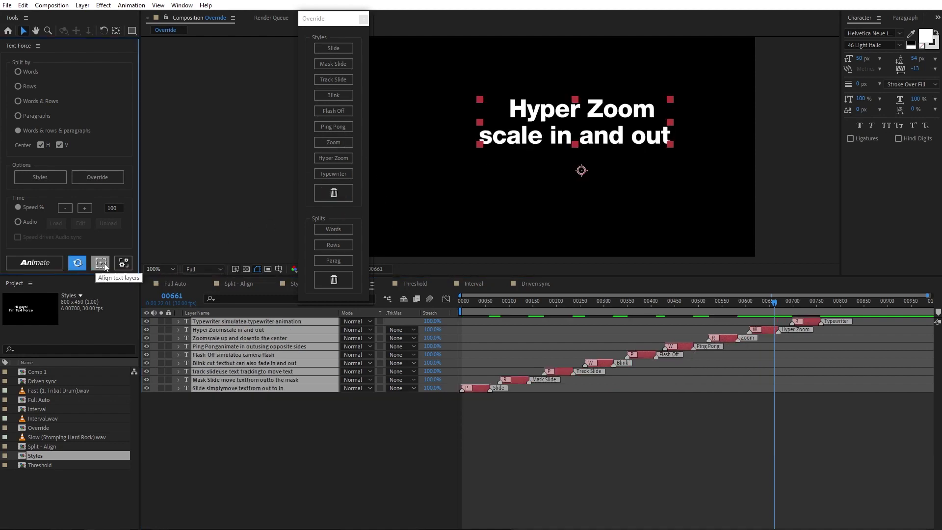
left_click(335, 193)
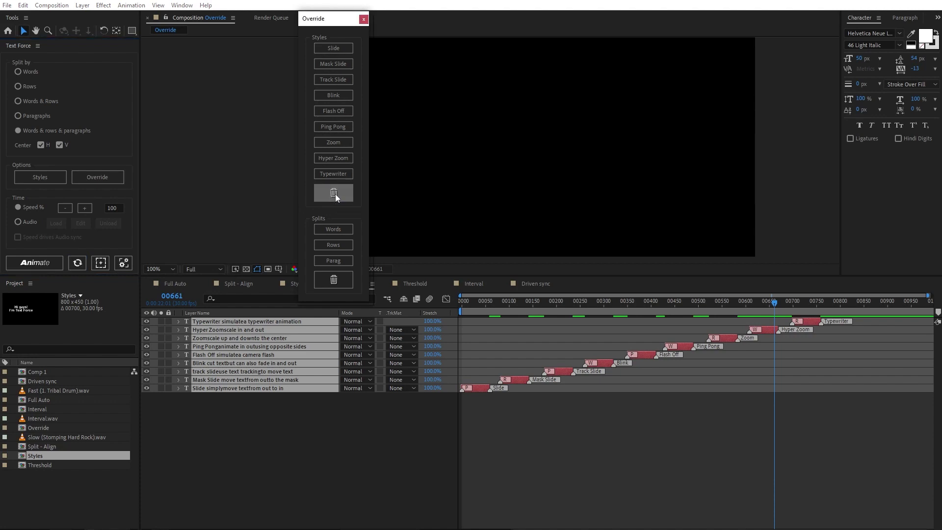
left_click(335, 279)
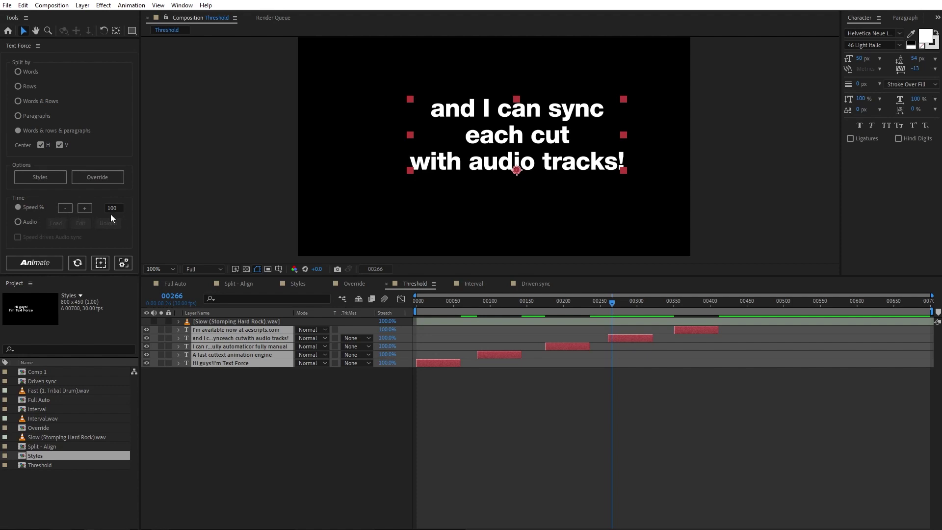
Split the Threshold text by rows, animate it with only Slide active, and preview.
left_click(33, 87)
left_click(47, 178)
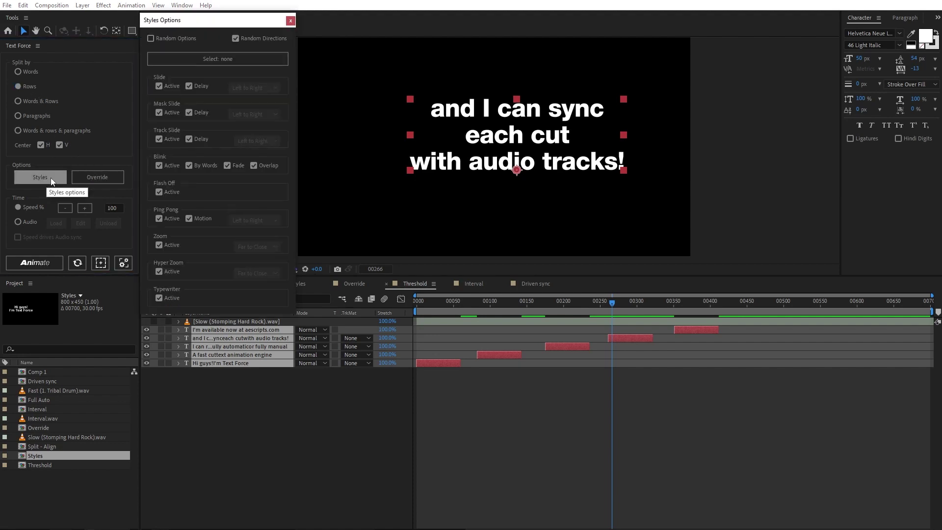
left_click(176, 61)
left_click(159, 86)
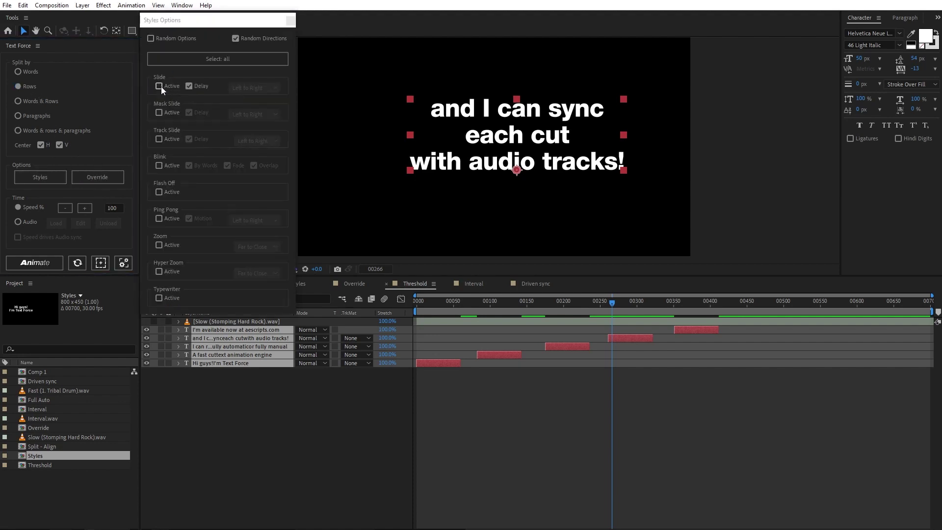
left_click(289, 21)
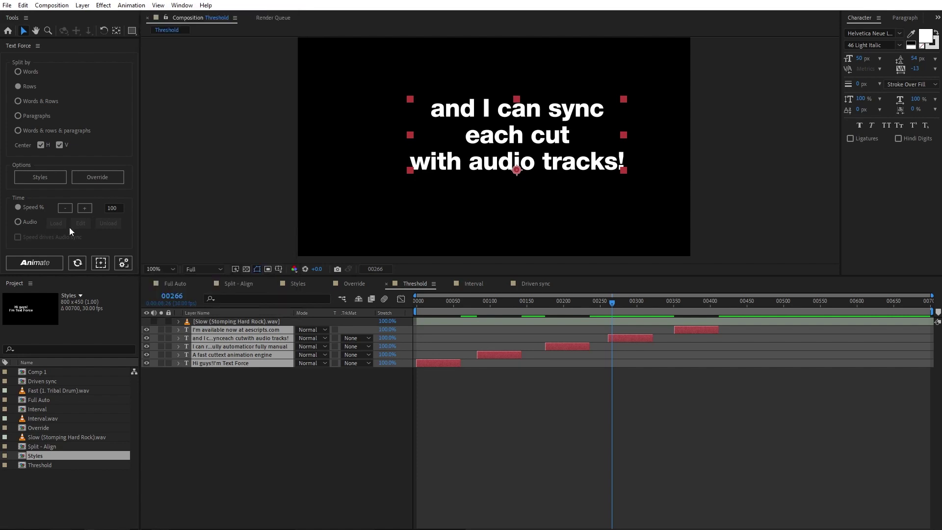
left_click(43, 260)
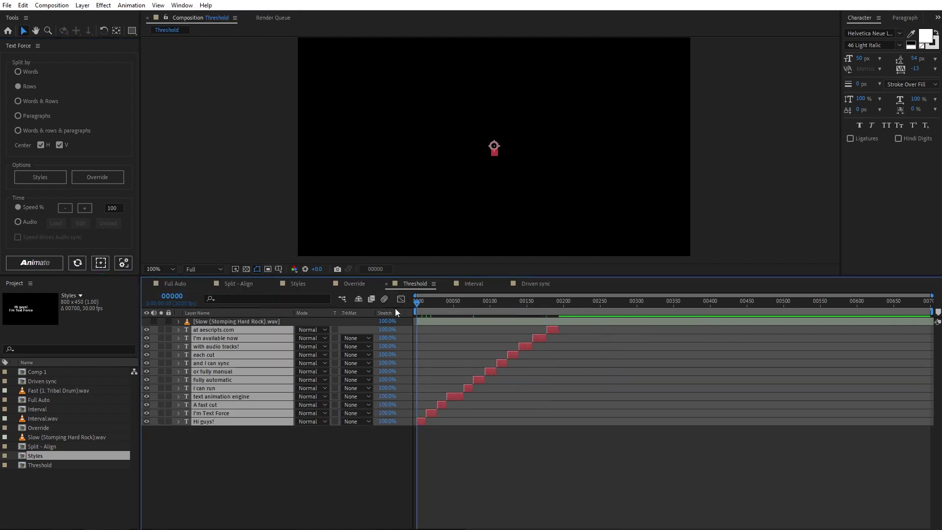
key("space")
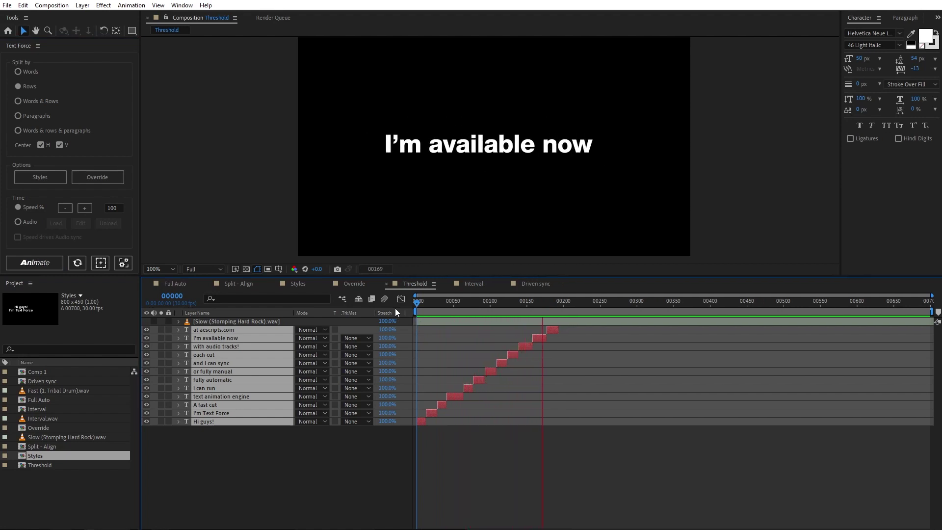
key("space")
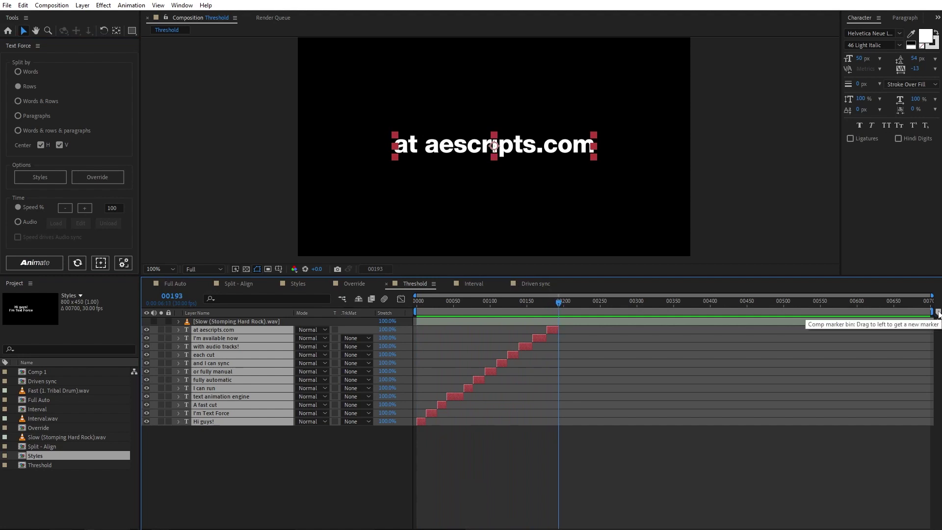
Add a comp marker, raise Speed to 130%, and re-animate.
left_click_drag(937, 312, 716, 311)
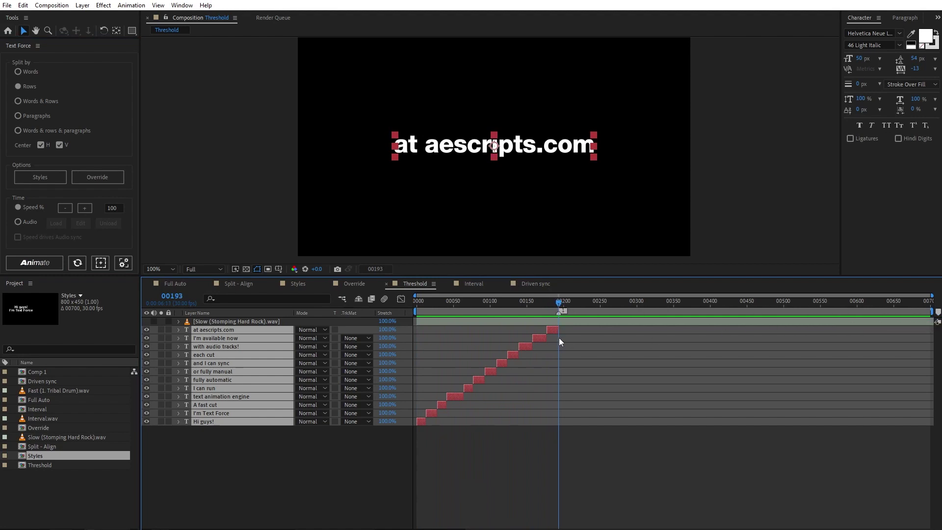
left_click(84, 208)
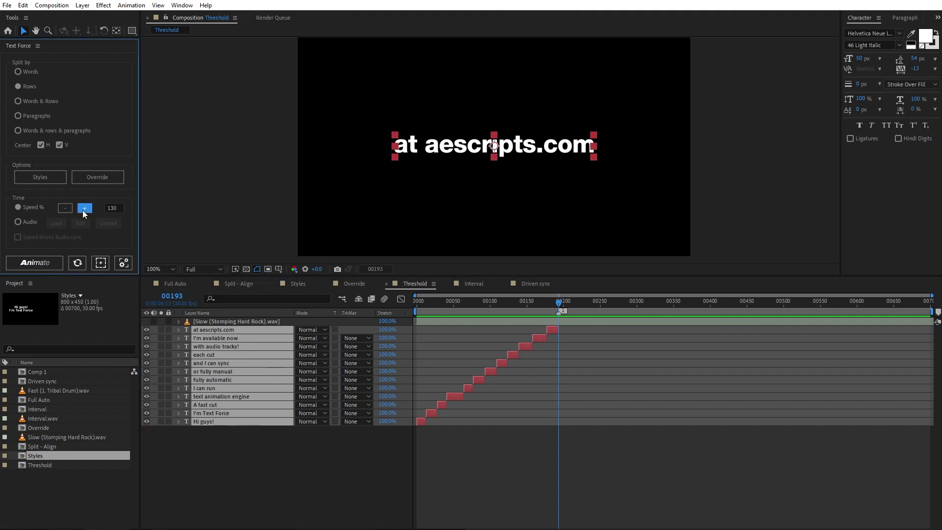
left_click(39, 261)
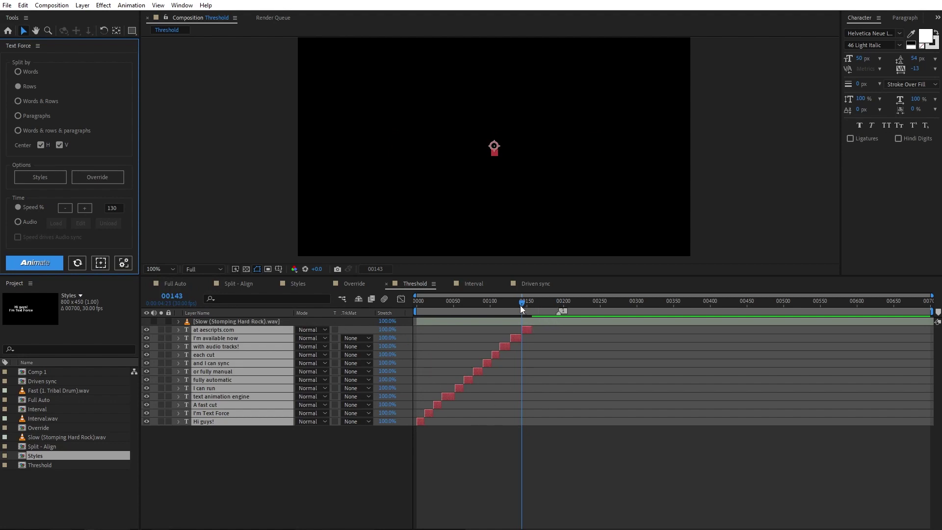
Lower Speed to 70%, re-animate the Threshold text, and preview from the start.
left_click_drag(520, 306, 407, 305)
key("space")
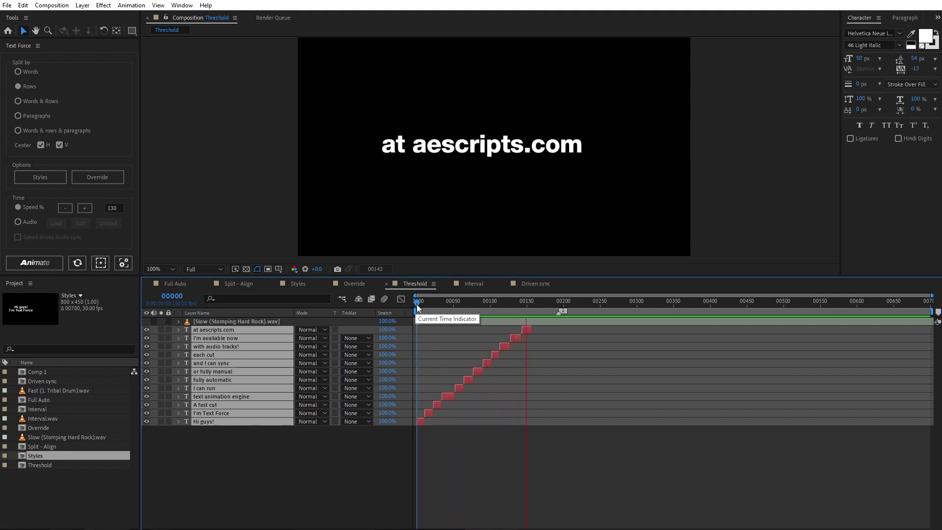
key("space")
left_click(59, 208)
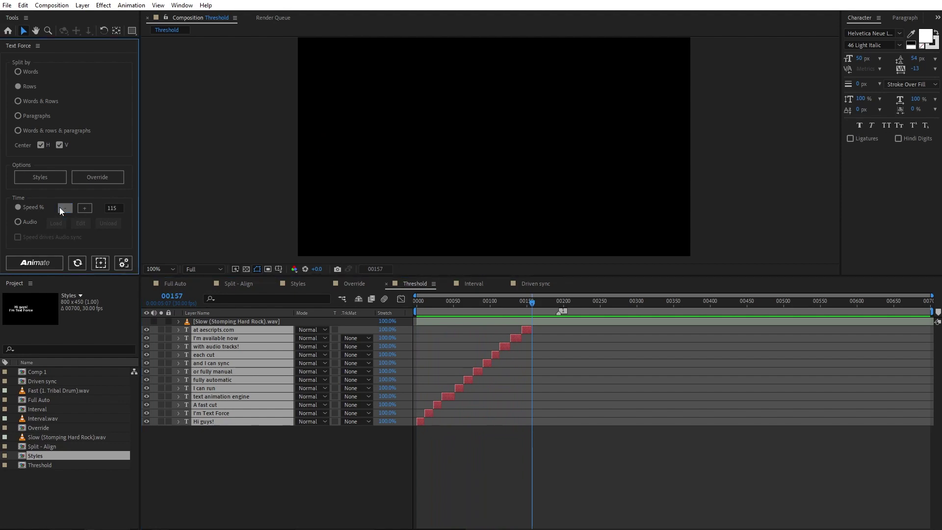
left_click(59, 208)
left_click(59, 208)
left_click(60, 208)
left_click(60, 208)
left_click(60, 208)
left_click(60, 208)
left_click(46, 263)
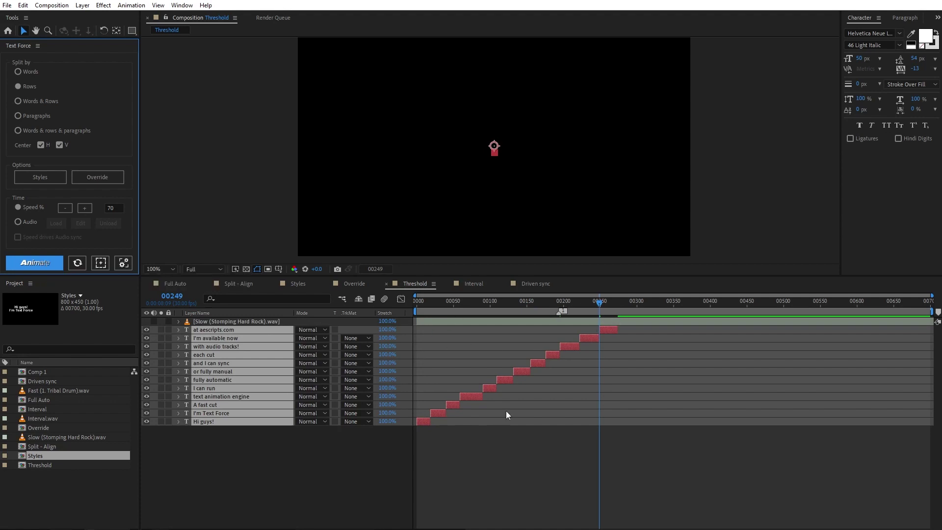
left_click(349, 304)
key("space")
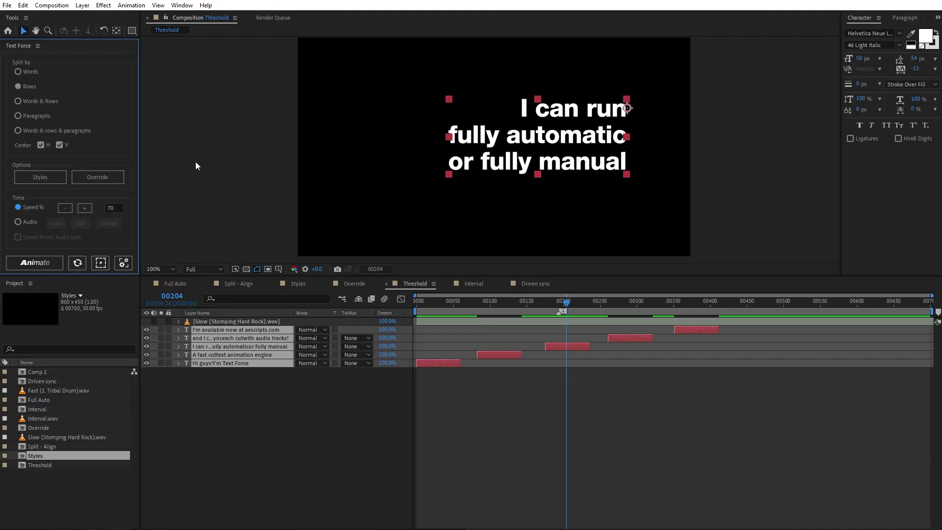
Sync cuts to the Slow (Stomping Hard Rock).wav audio, then animate all five text layers.
left_click(31, 221)
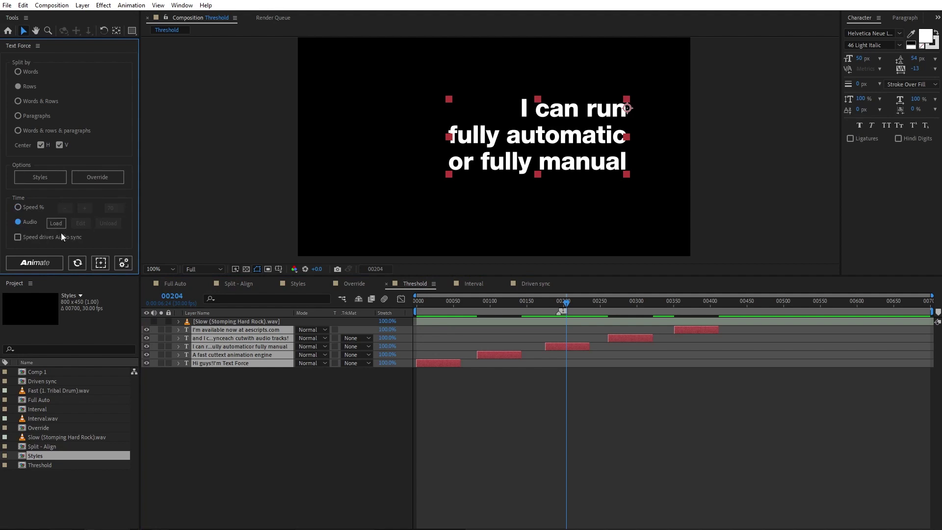
left_click(153, 321)
left_click(223, 322)
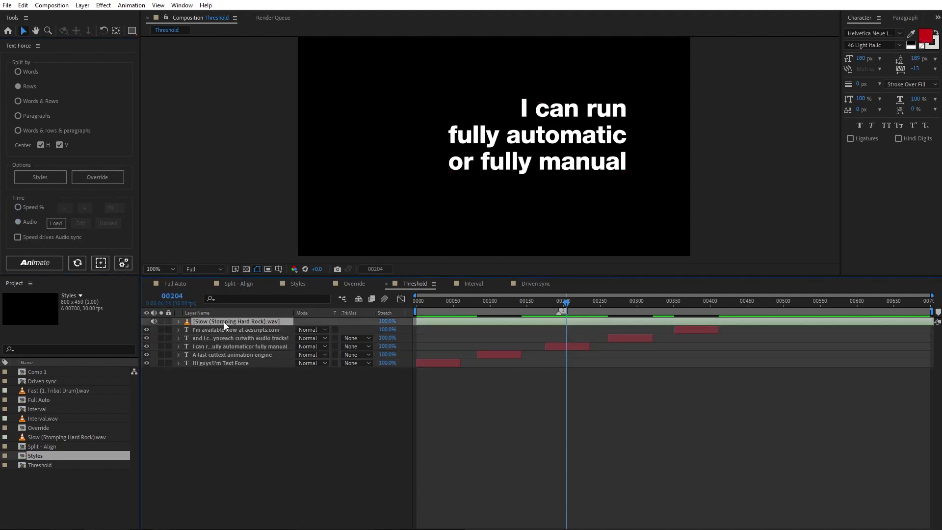
left_click(416, 304)
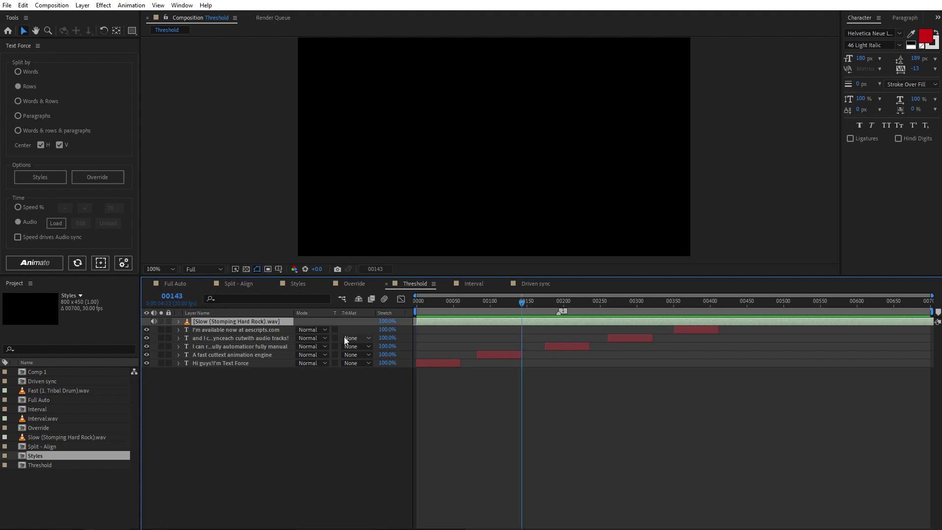
left_click(60, 221)
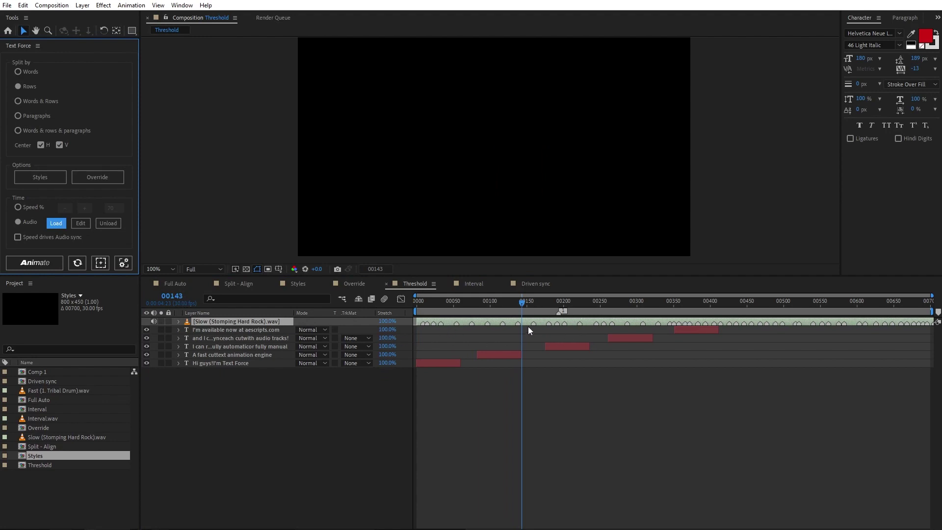
left_click_drag(280, 394, 221, 328)
left_click(44, 263)
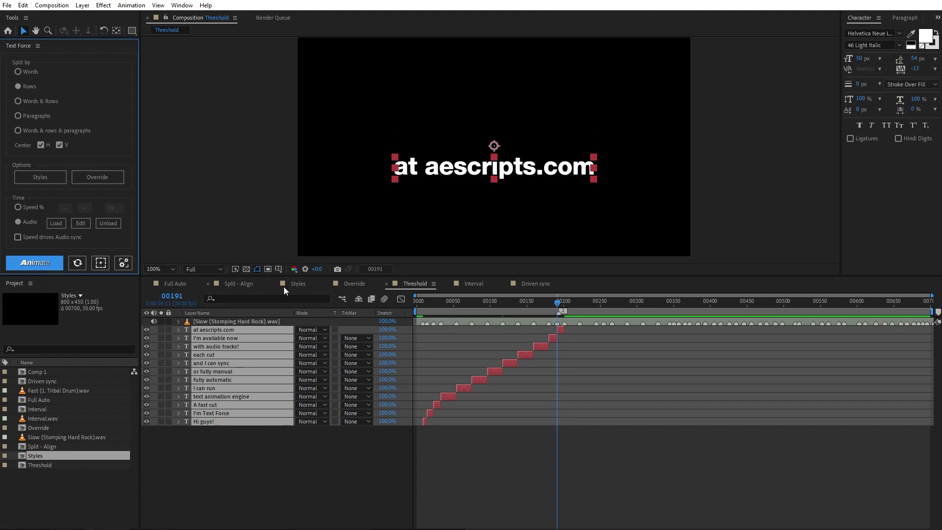
Preview the Threshold animation from the first frame, then open Edit Markers for the audio.
left_click(431, 305)
key("Home")
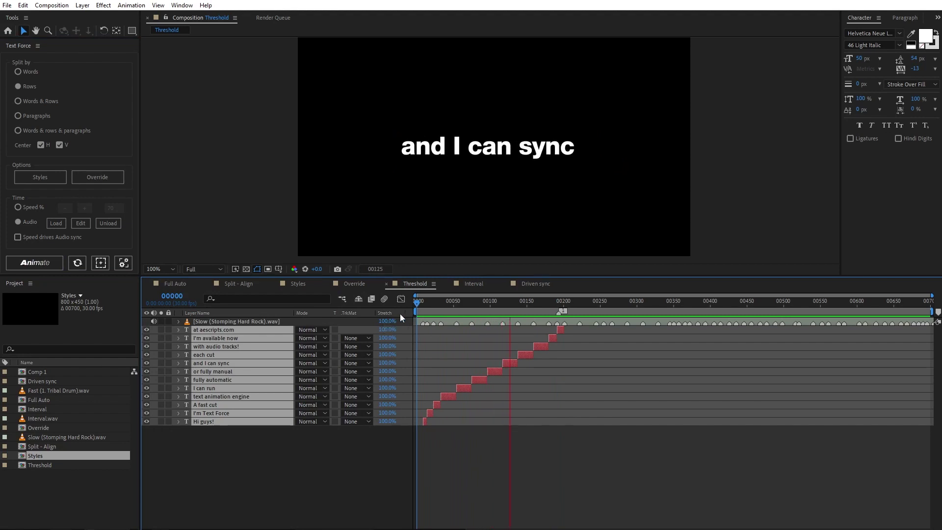
key("space")
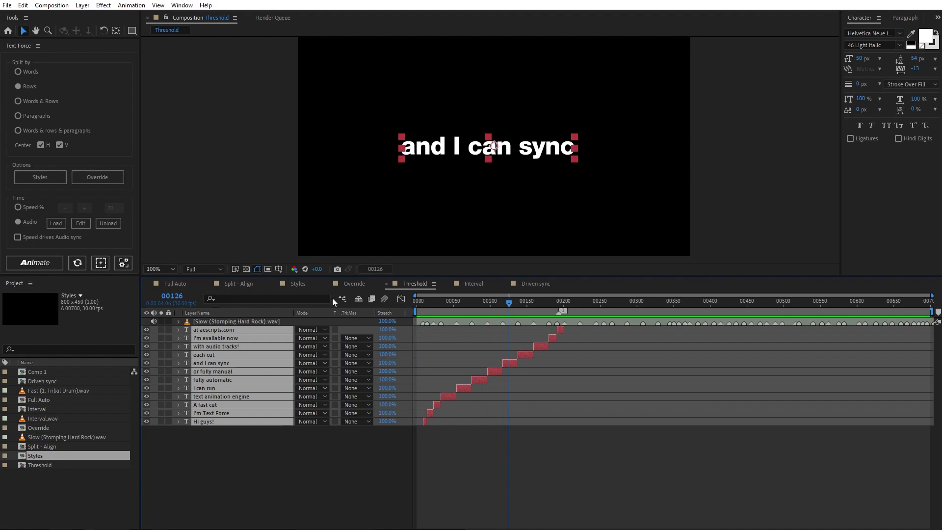
left_click(80, 223)
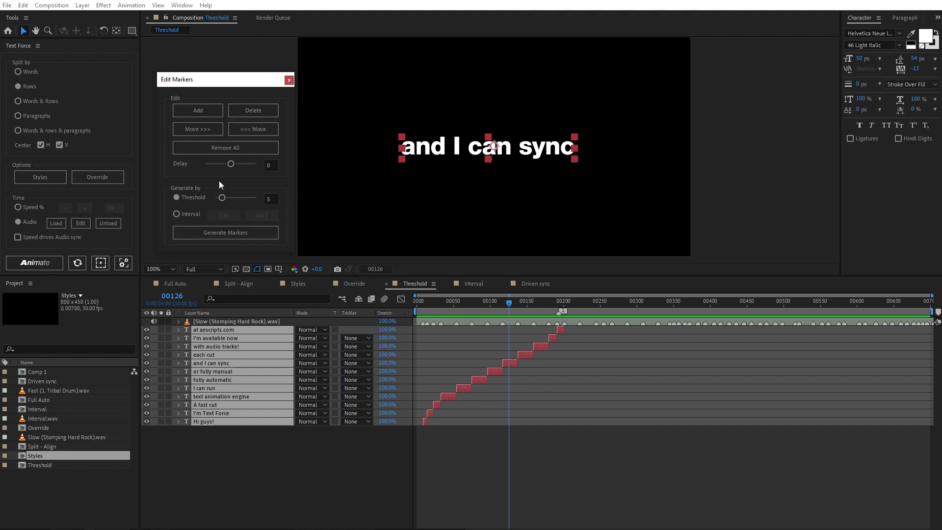
Raise the marker Threshold to 10.9, regenerate the audio markers and re-animate the text.
left_click_drag(223, 196, 229, 199)
left_click(231, 233)
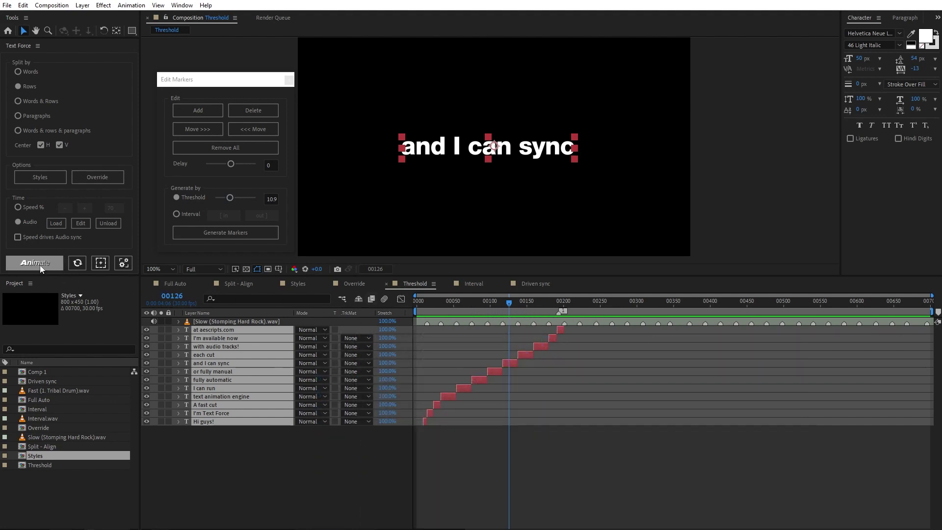
left_click(41, 267)
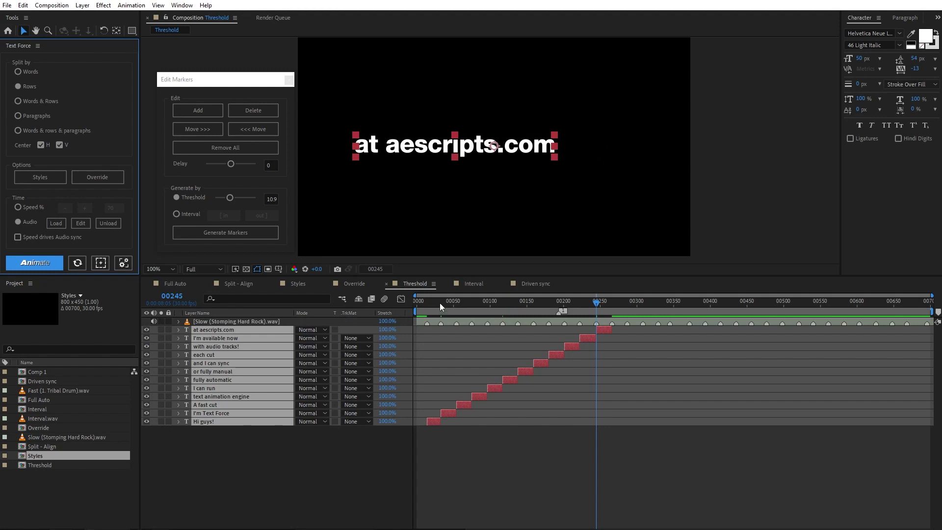
Preview the re-animated text from the first frame against the sparser markers.
left_click_drag(440, 302, 410, 303)
key("space")
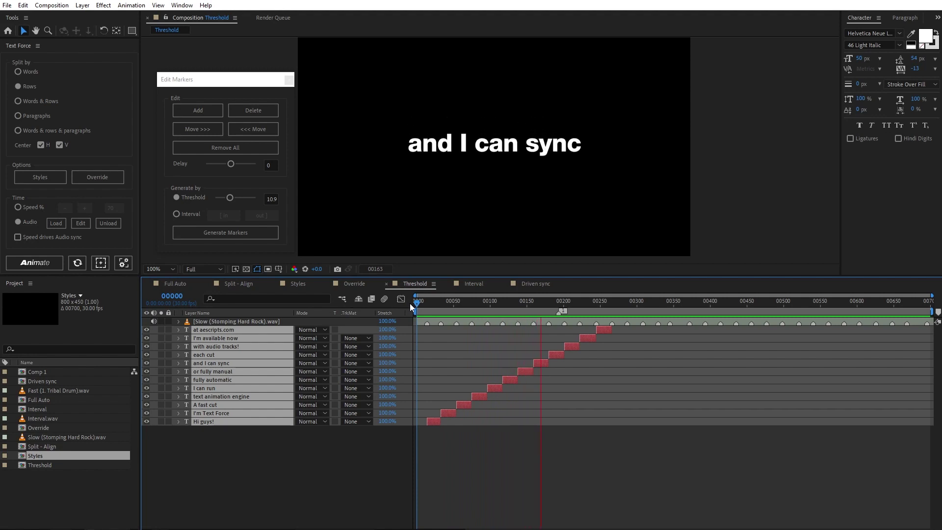
key("space")
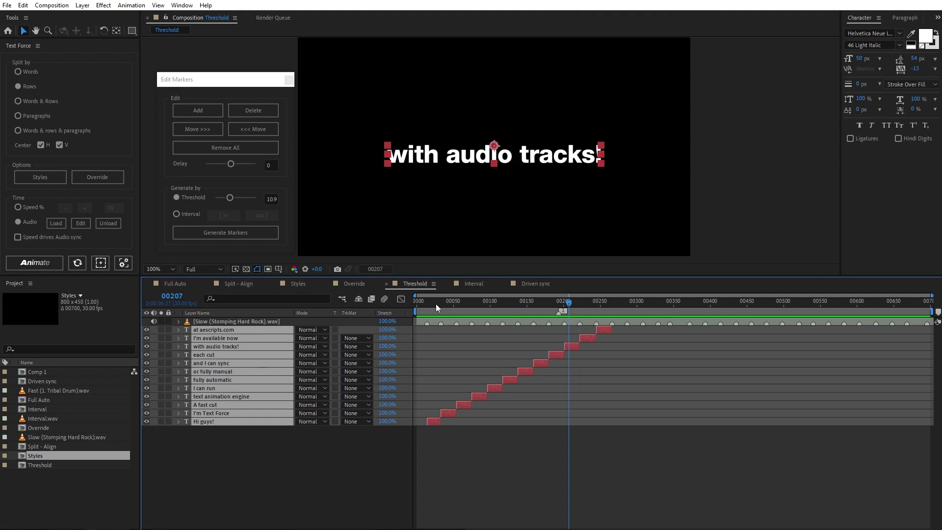
left_click_drag(435, 301, 426, 302)
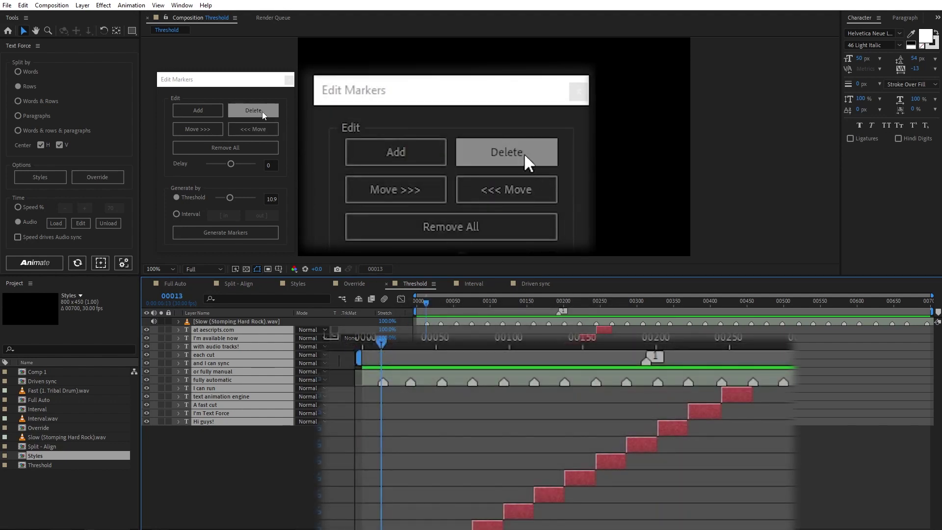
Delete and add a marker, then move the nearest earlier and later markers to the playhead.
left_click(262, 111)
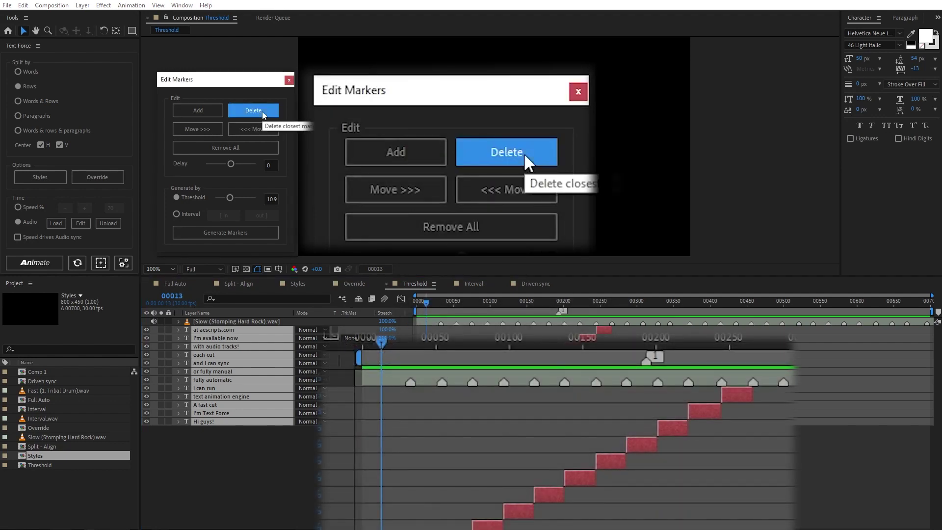
left_click(214, 113)
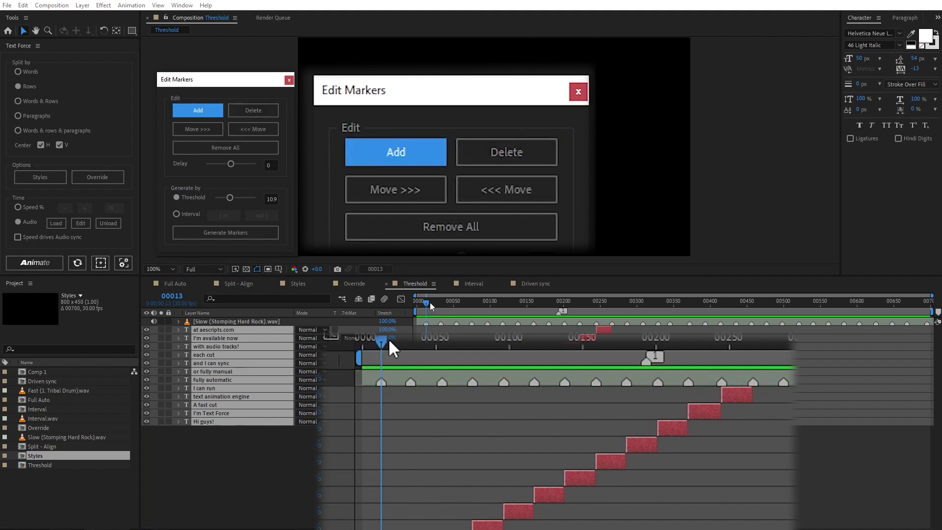
left_click_drag(429, 302, 433, 301)
left_click(212, 129)
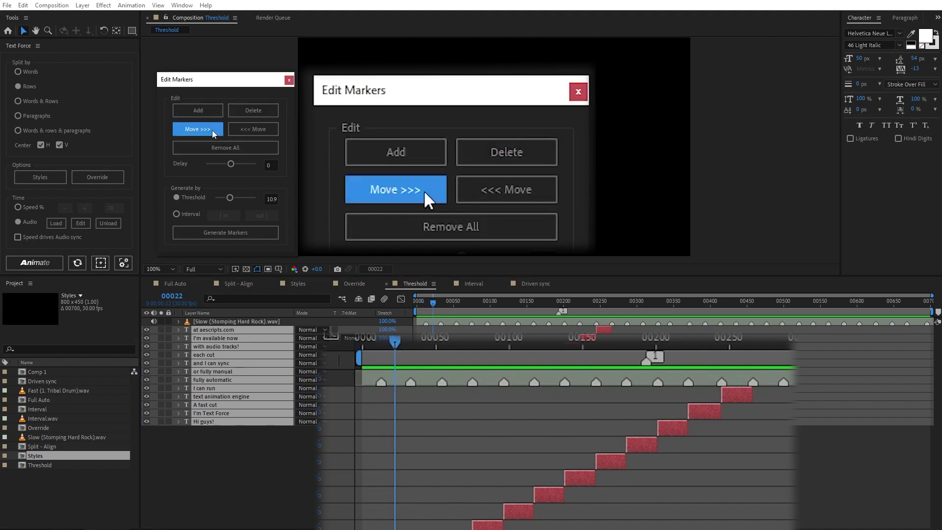
left_click_drag(428, 302, 425, 301)
left_click(259, 128)
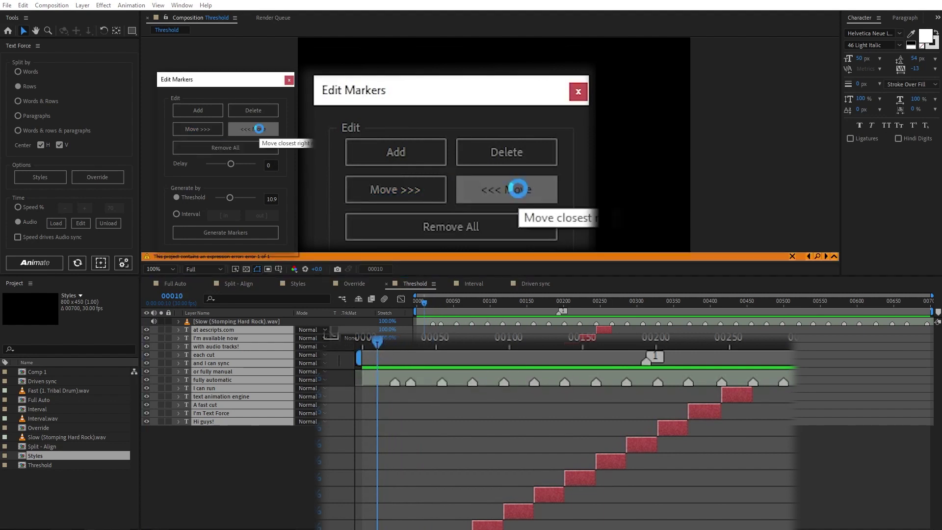
Delete the marker at the playhead, remove all markers, then undo the removal.
left_click(255, 110)
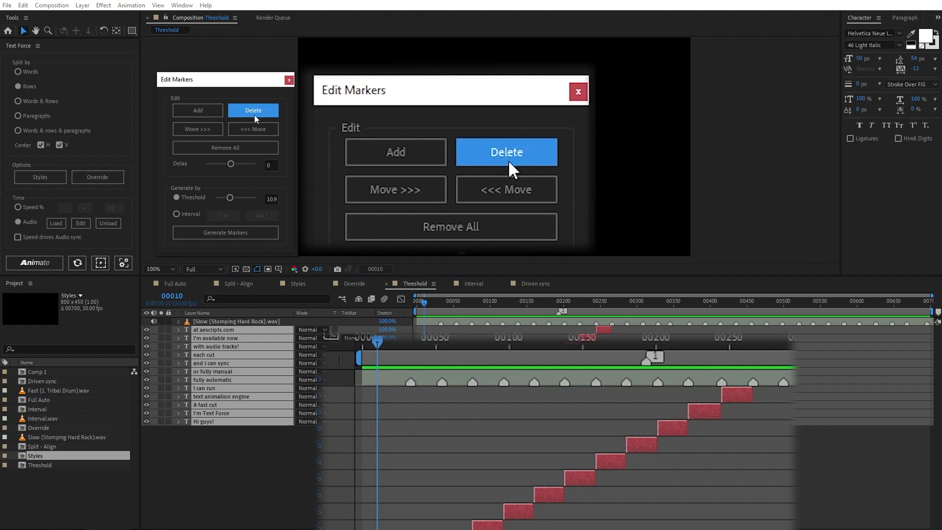
left_click(248, 148)
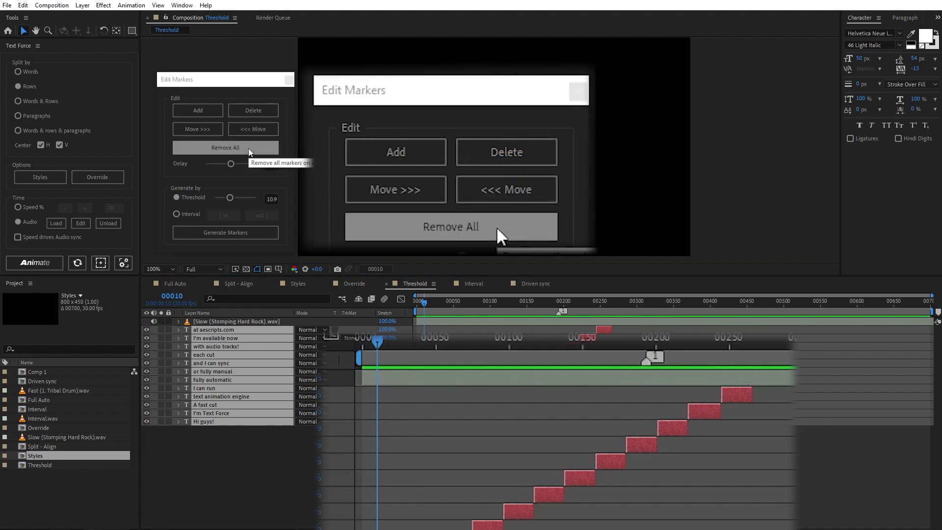
left_click(23, 5)
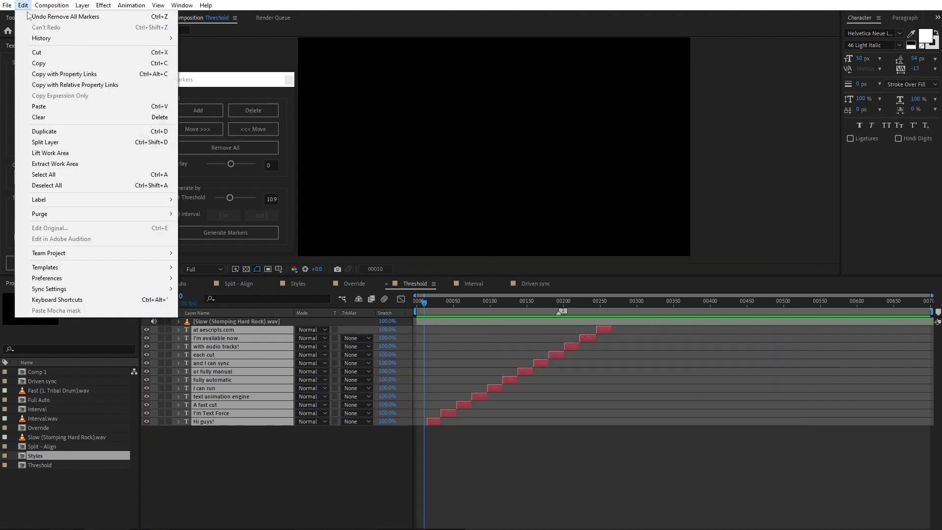
left_click(47, 15)
Re-animate the text to the restored markers and preview it from the start.
left_click(34, 262)
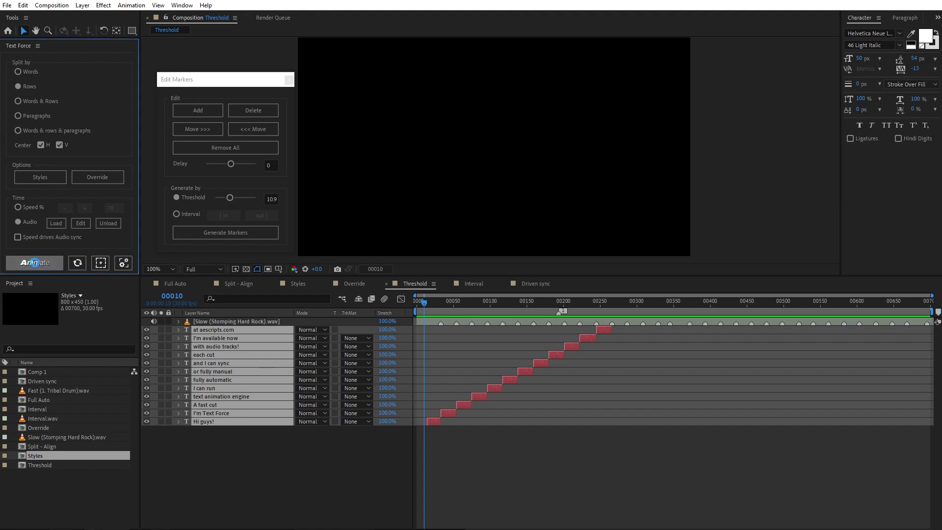
left_click(420, 301)
key("space")
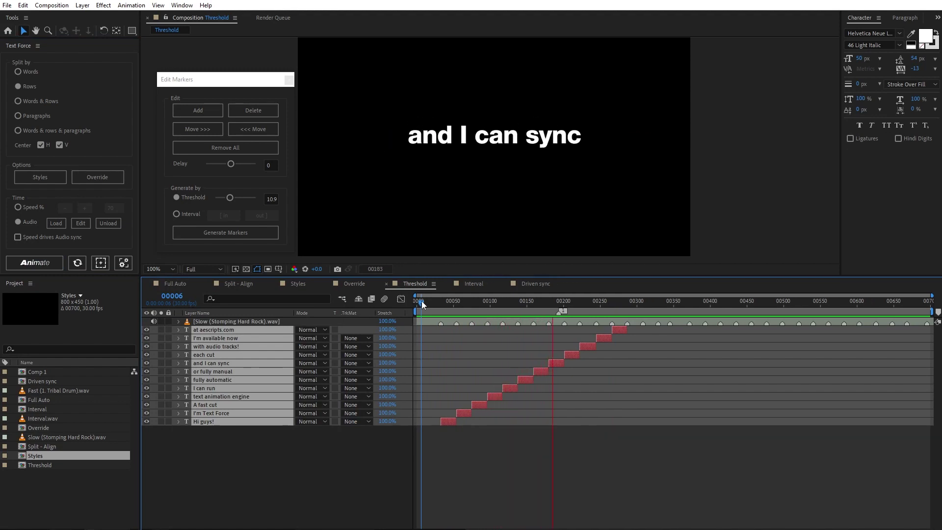
Zoom in on the opening frames and set the cut Delay slider below 0.
key("space")
left_click_drag(930, 300, 605, 296)
left_click(484, 303)
left_click_drag(482, 302, 481, 301)
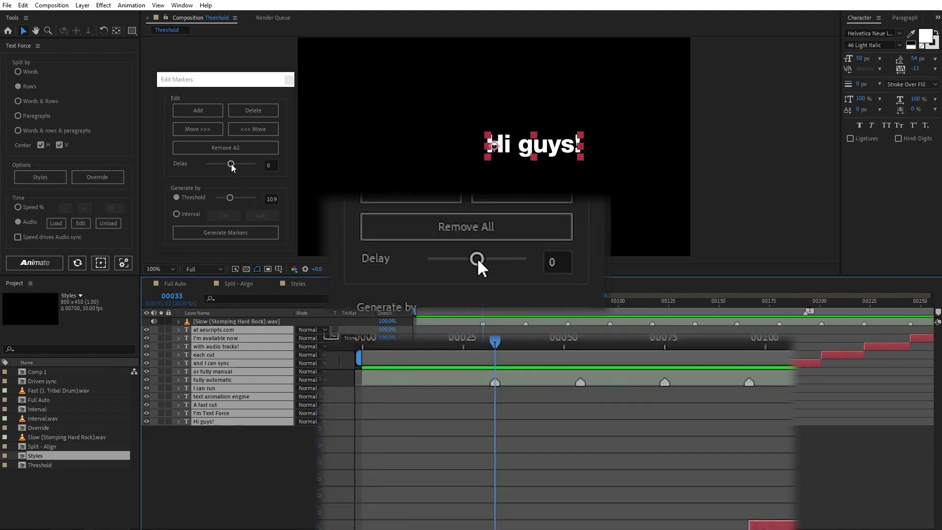
left_click_drag(230, 164, 223, 165)
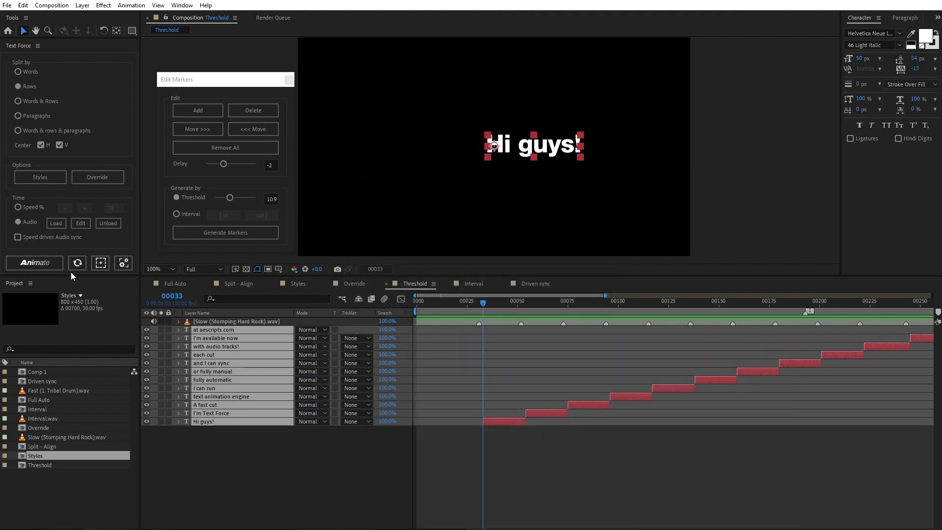
Re-animate the text with the negative delay and preview it from the start.
left_click(45, 264)
left_click(477, 307)
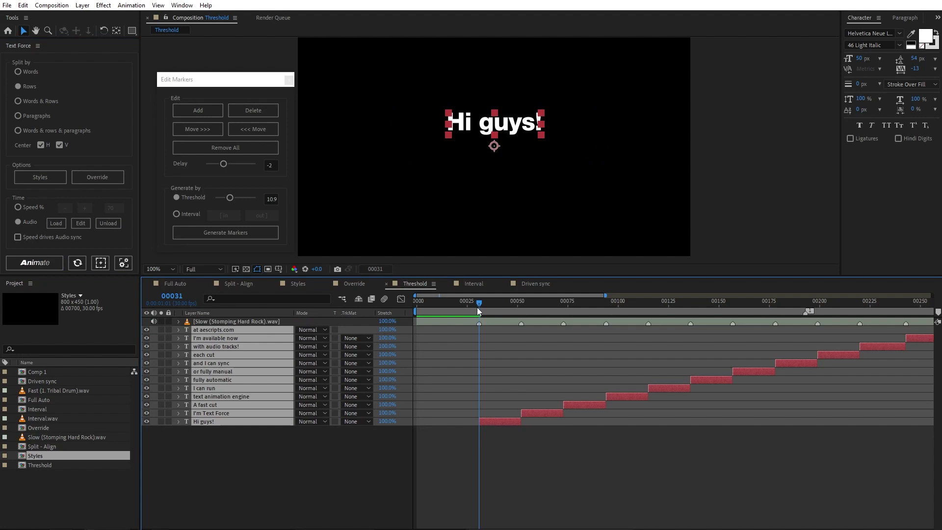
key("Home")
key("space")
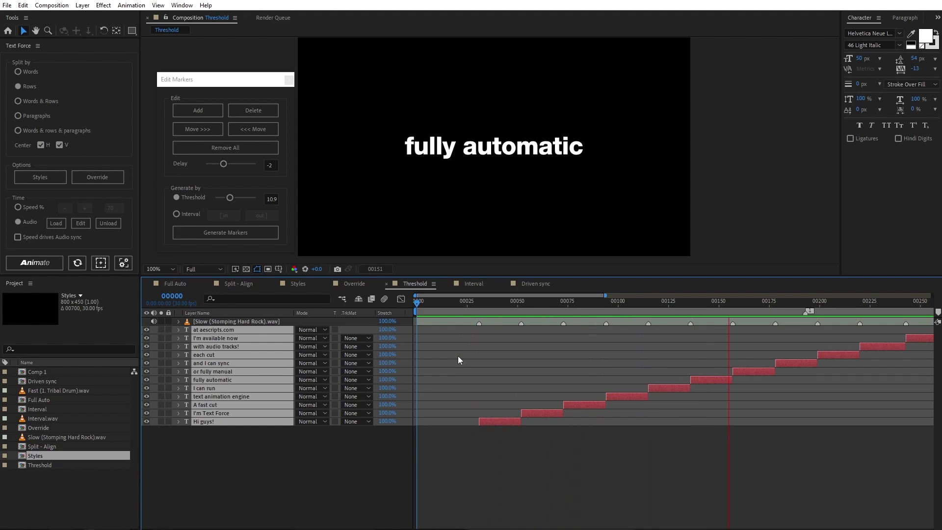
key("space")
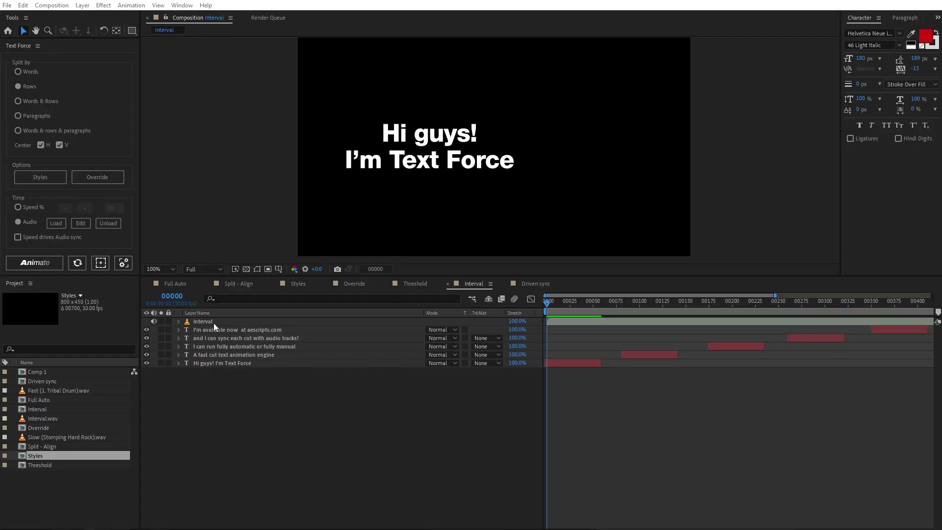
Unload the old audio, load markers from the Interval audio layer and preview it.
left_click(111, 224)
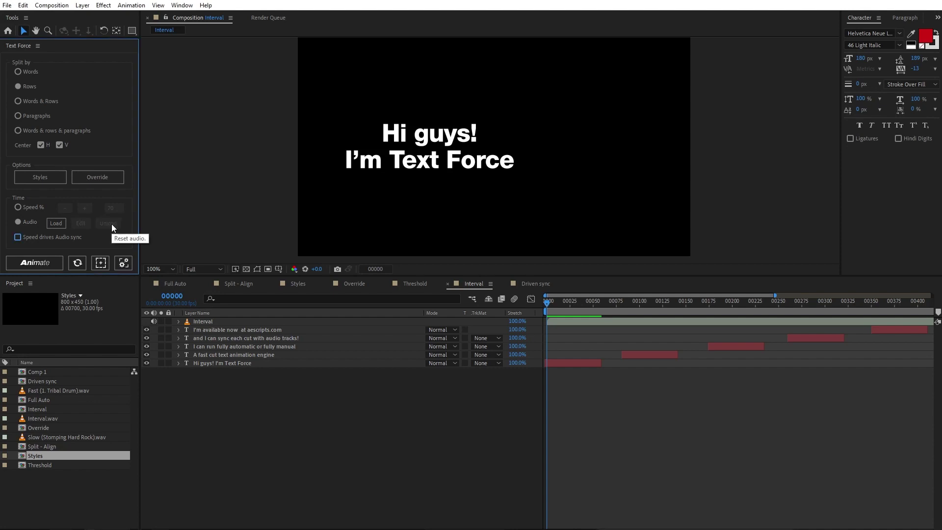
left_click(202, 324)
left_click(57, 224)
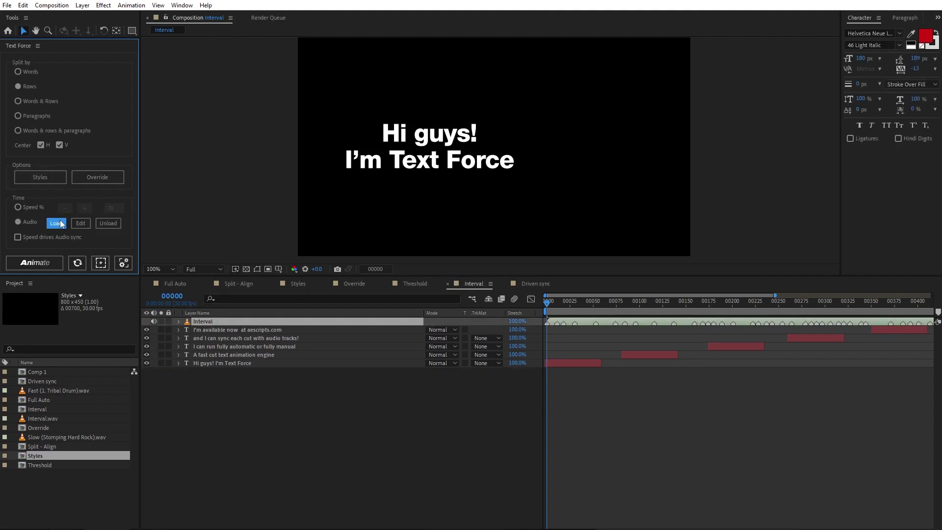
left_click(557, 307)
key("space")
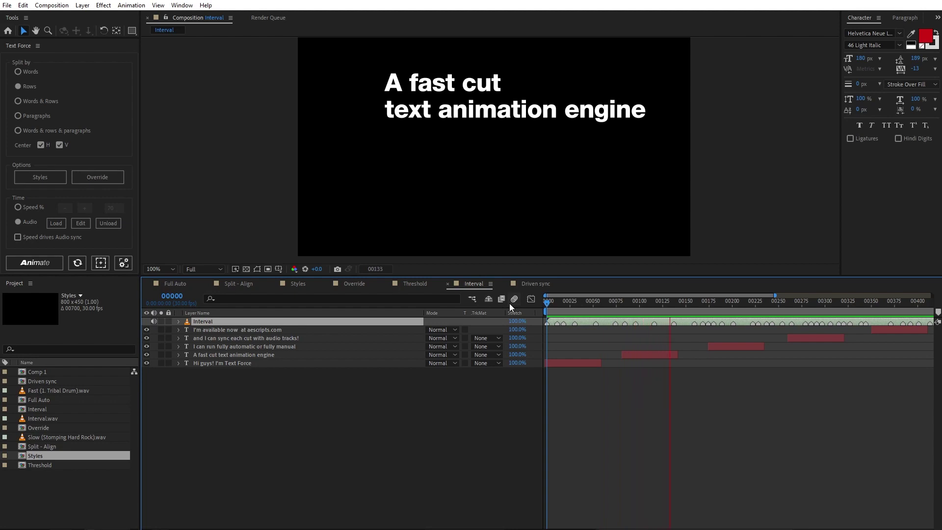
key("space")
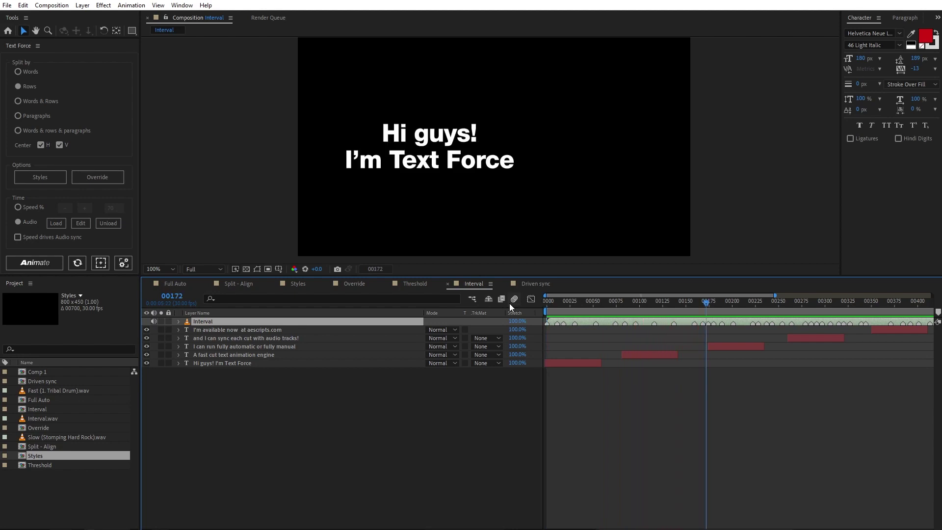
Animate the five selected text layers into twelve staggered phrase layers and preview them.
left_click_drag(334, 372, 237, 330)
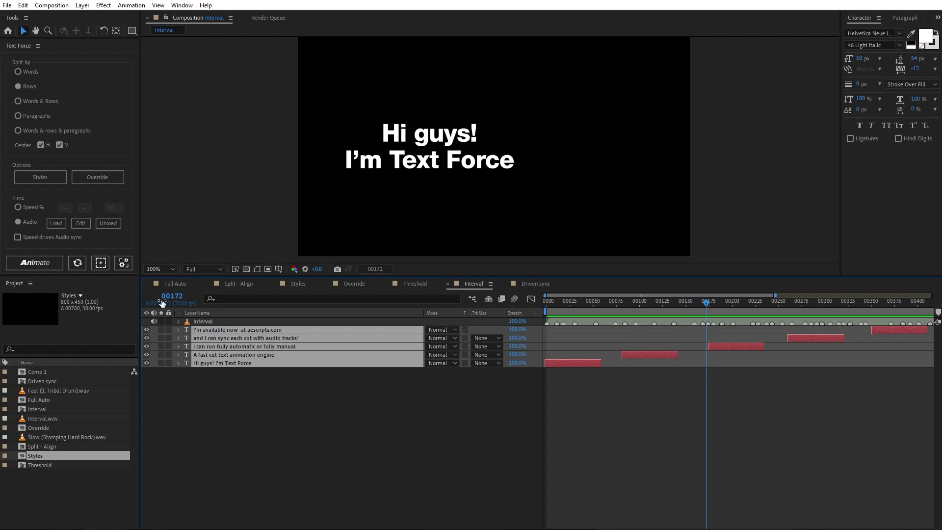
left_click(49, 258)
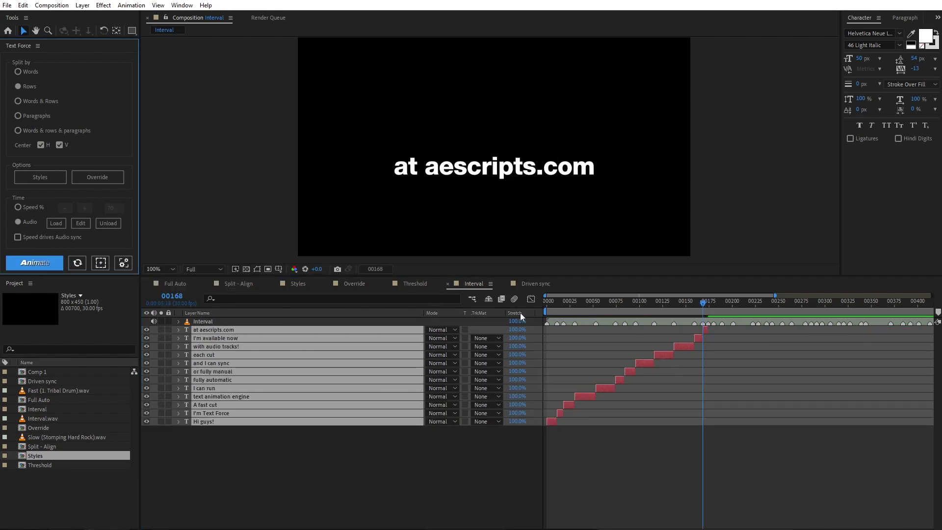
key("space")
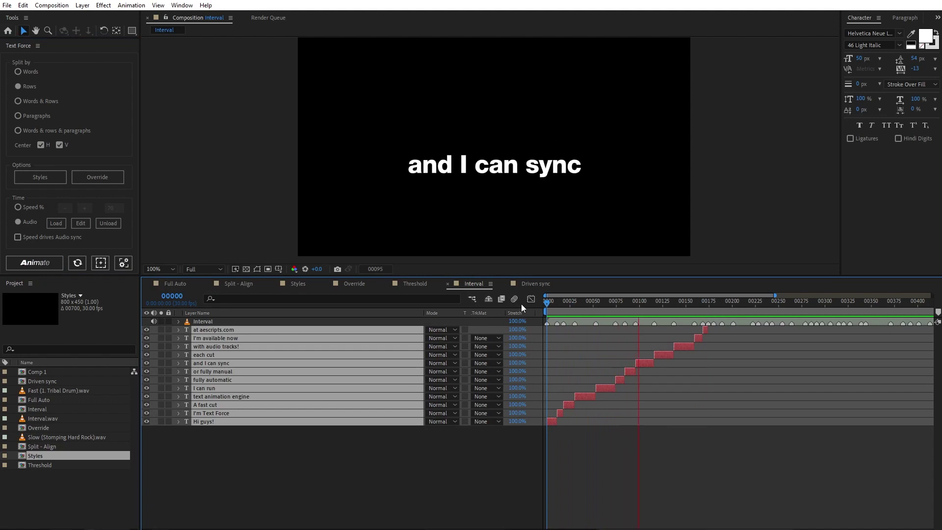
key("space")
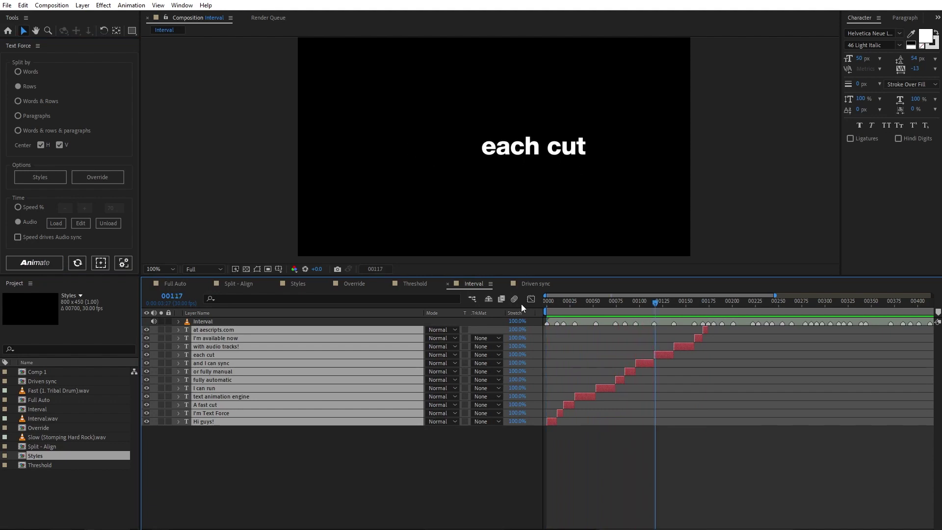
Remove all existing audio markers and switch marker generation to Interval.
left_click(81, 223)
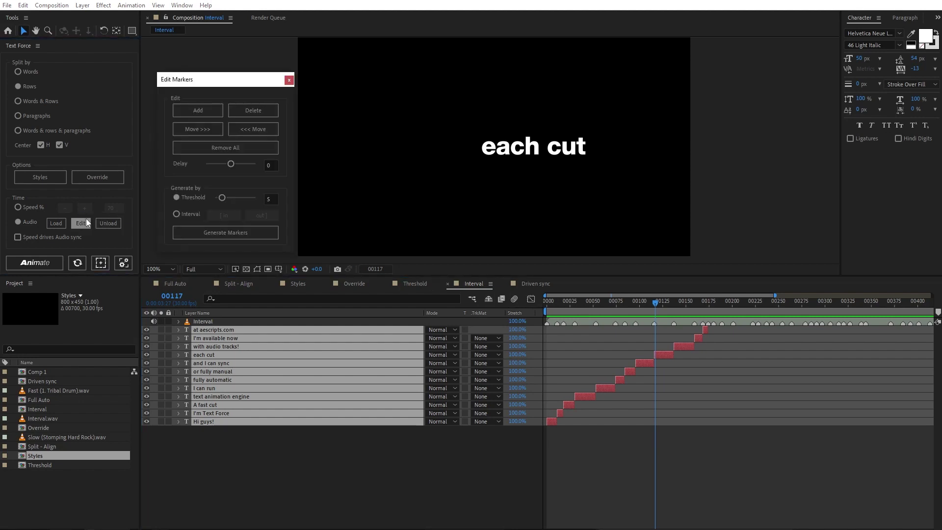
left_click(197, 146)
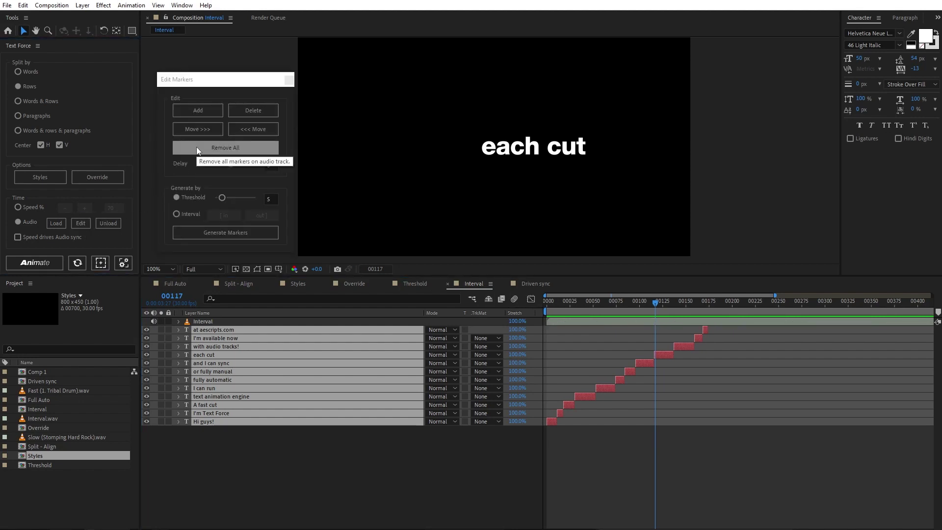
left_click(193, 214)
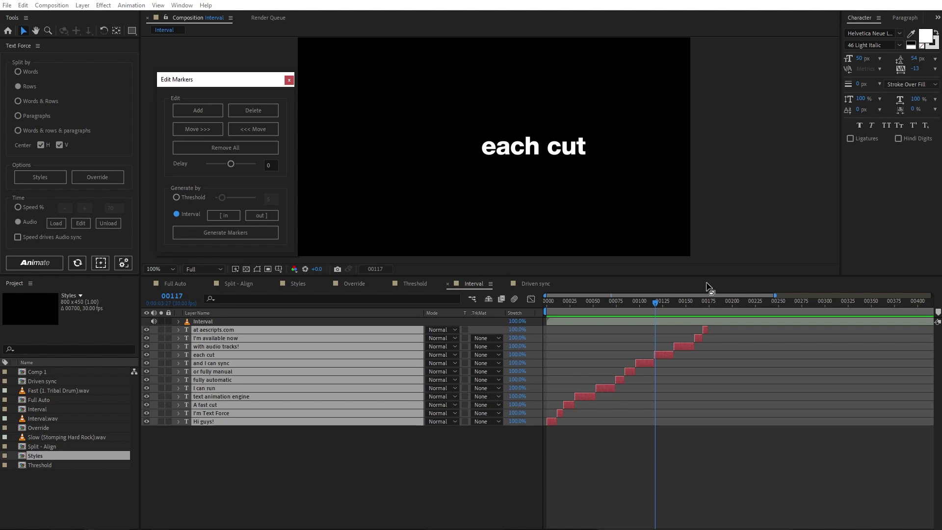
Set the interval in point at frame 00000 and the out point at 00032.
left_click_drag(775, 297, 624, 299)
mouse_move(563, 304)
left_mouse_down()
mouse_move(540, 300)
mouse_move(577, 304)
left_mouse_up()
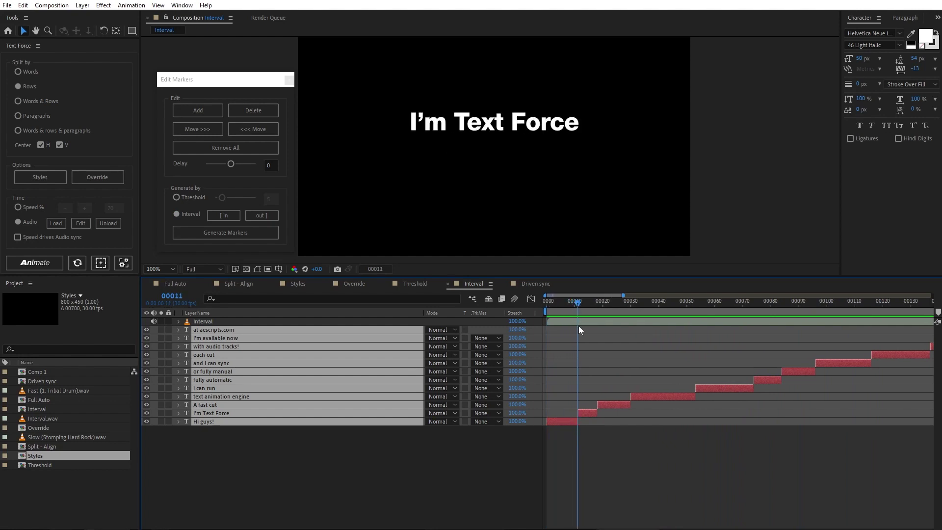
left_click(223, 216)
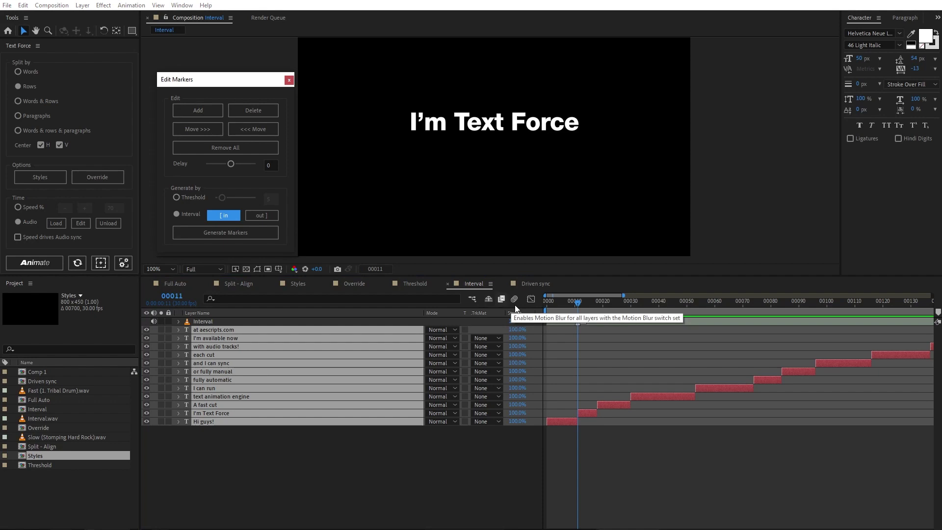
left_click_drag(570, 303, 534, 316)
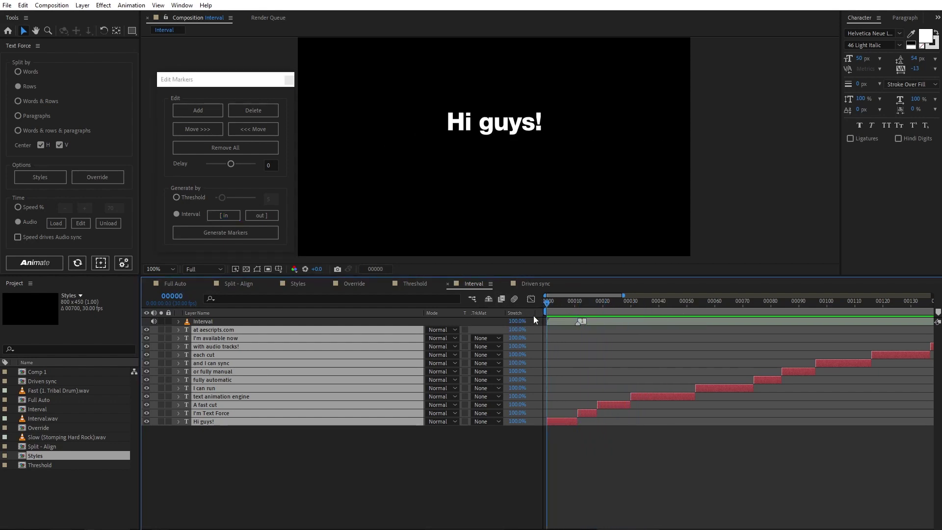
key("space")
key("space")
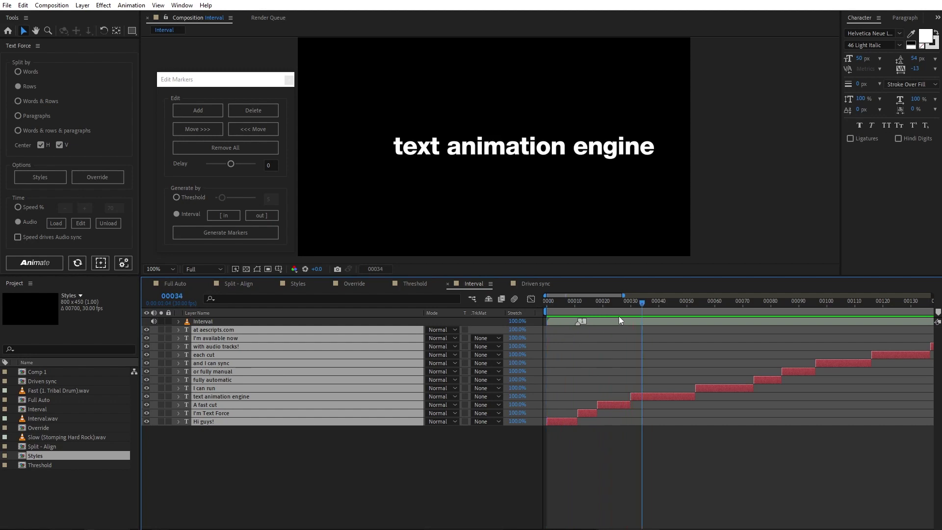
left_click_drag(620, 300, 635, 301)
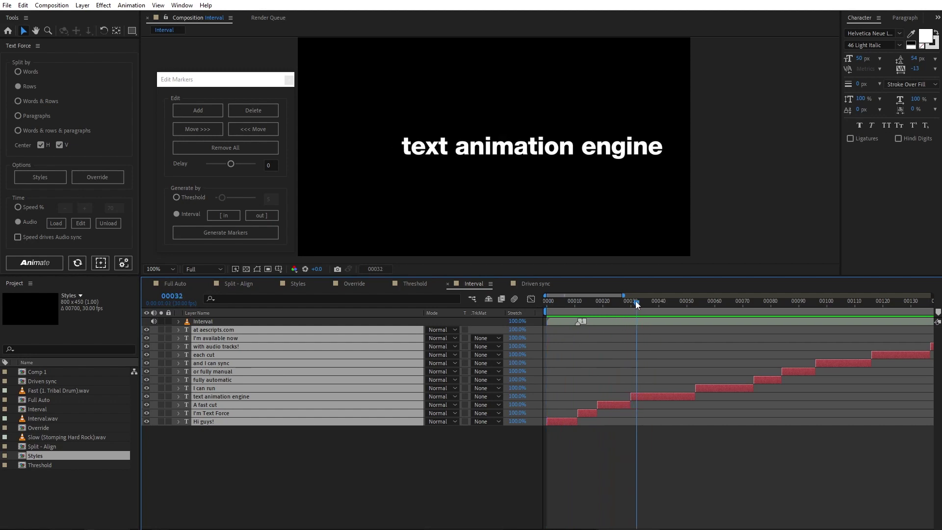
left_click(267, 215)
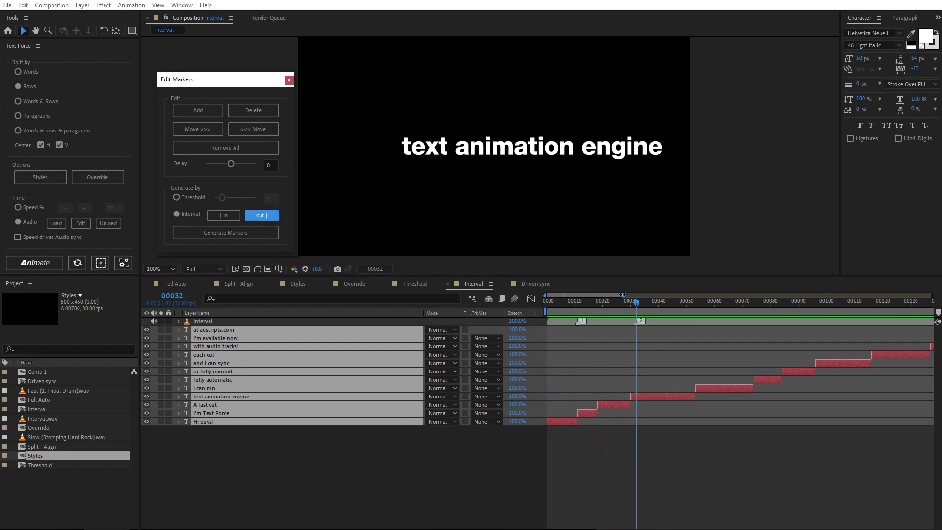
Generate evenly spaced interval markers and re-time the twelve phrase layers to them.
left_click_drag(622, 295, 818, 295)
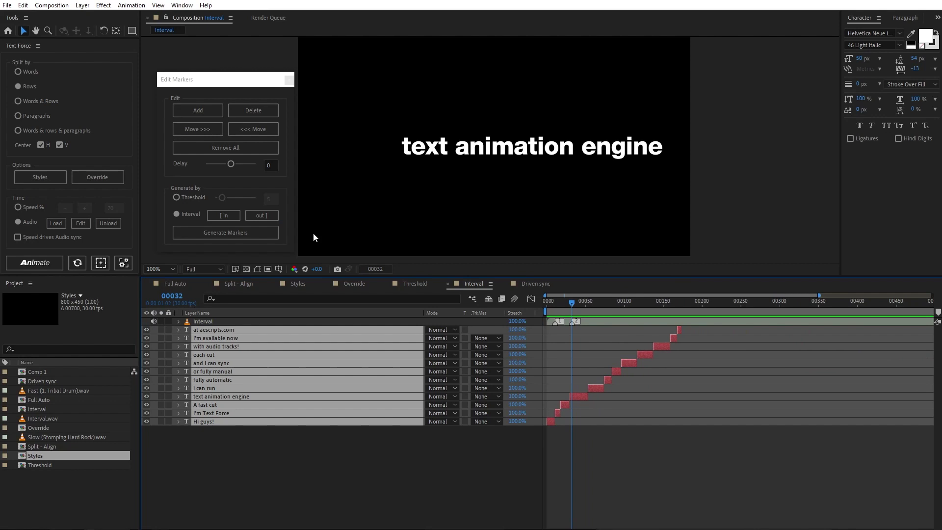
left_click(246, 233)
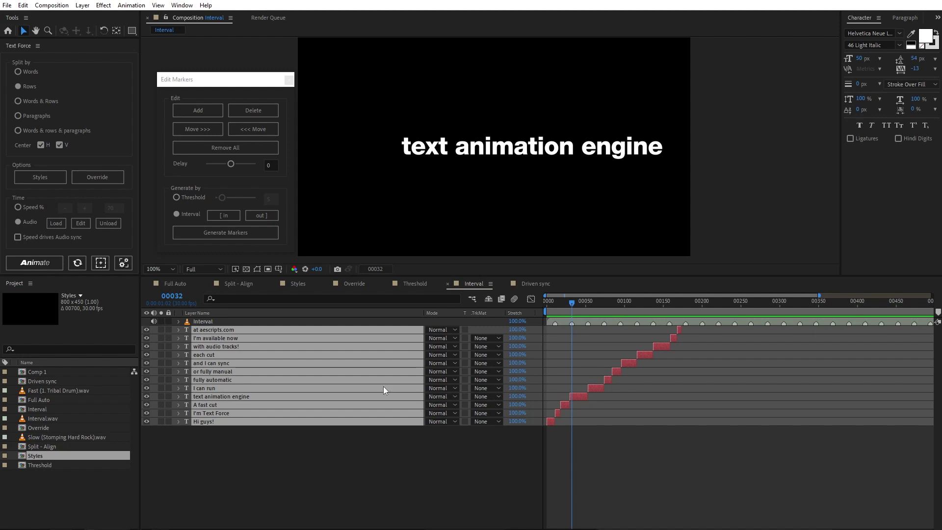
left_click(48, 264)
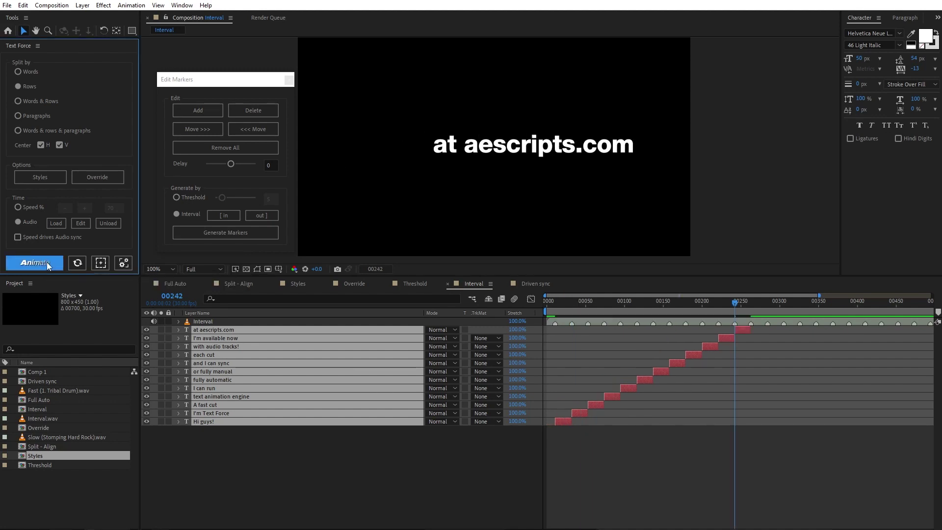
Preview the interval timing, then set the marker Delay to -3 frames.
left_click(540, 306)
key("space")
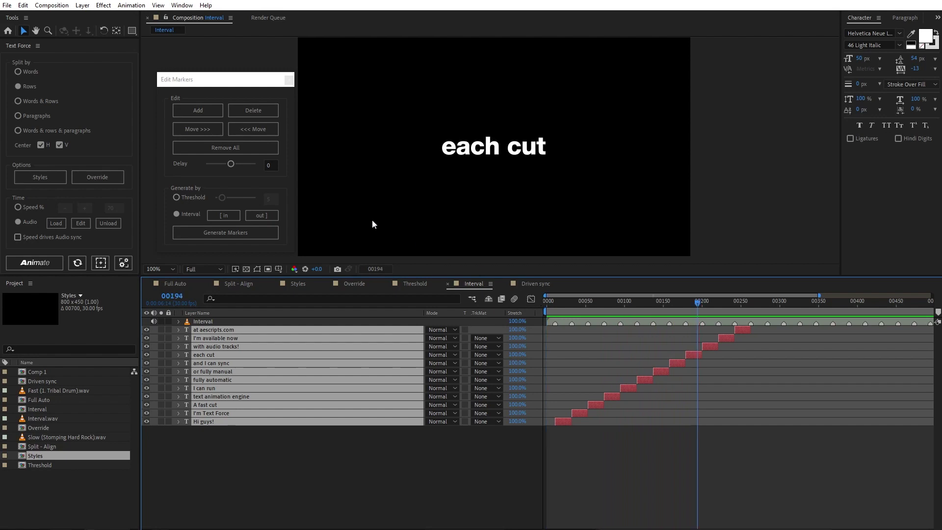
left_click(268, 164)
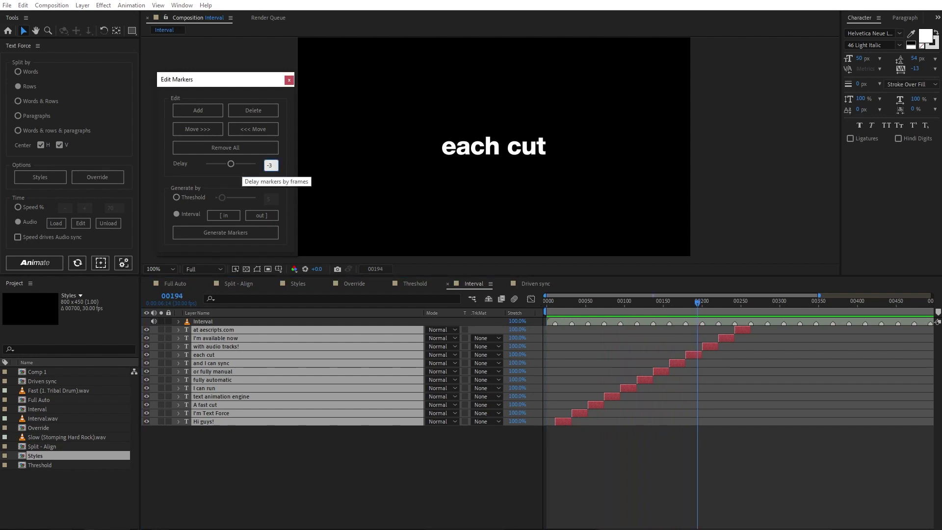
key("Return")
Re-animate the text layers to the delayed markers and preview from the start.
left_click(48, 264)
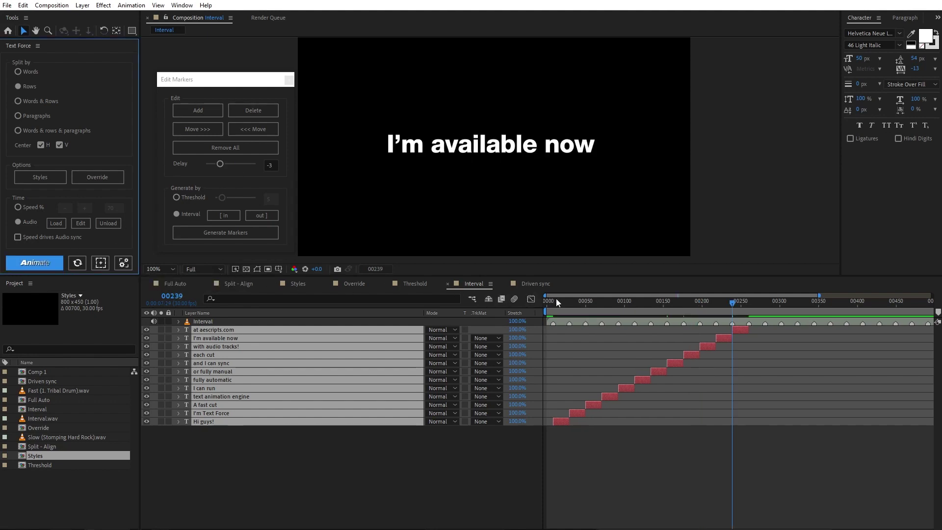
left_click(550, 300)
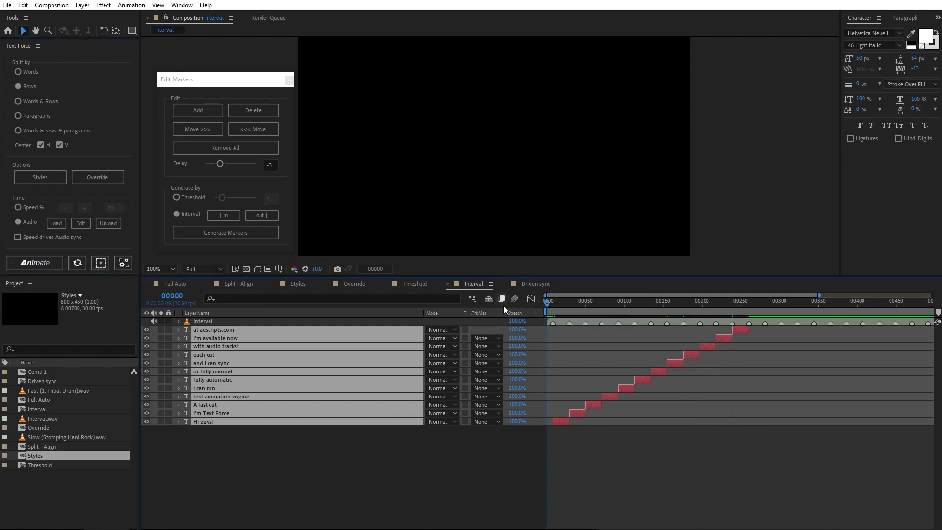
key("space")
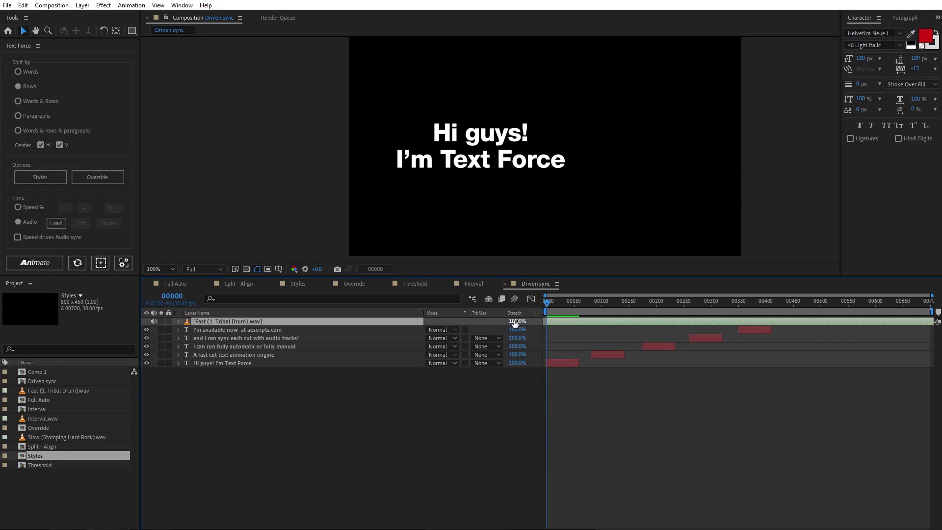
Preview the Driven sync comp, then load markers from the Fast (1. Tribal Drum).wav layer.
key("space")
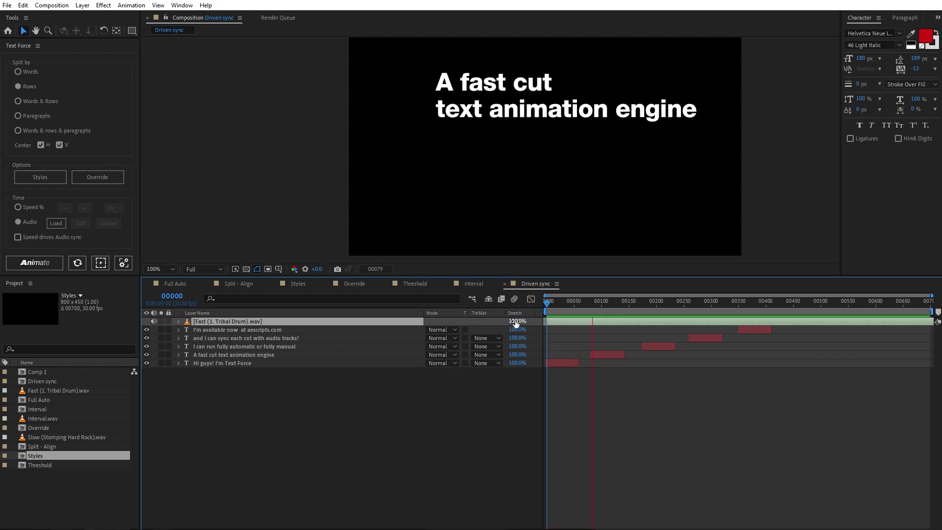
key("space")
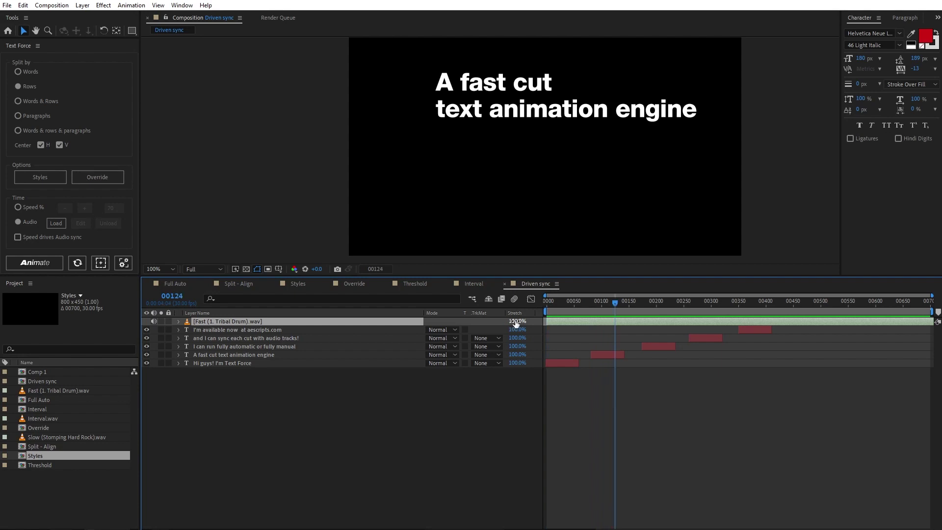
left_click(56, 223)
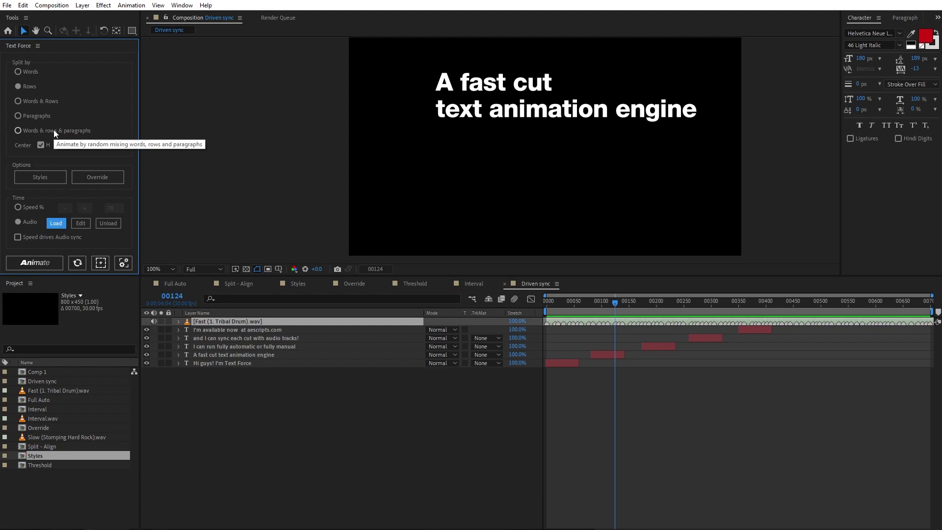
Set splitting to Words & Rows with all animation styles enabled and Random Options ticked.
left_click(36, 103)
left_click(43, 174)
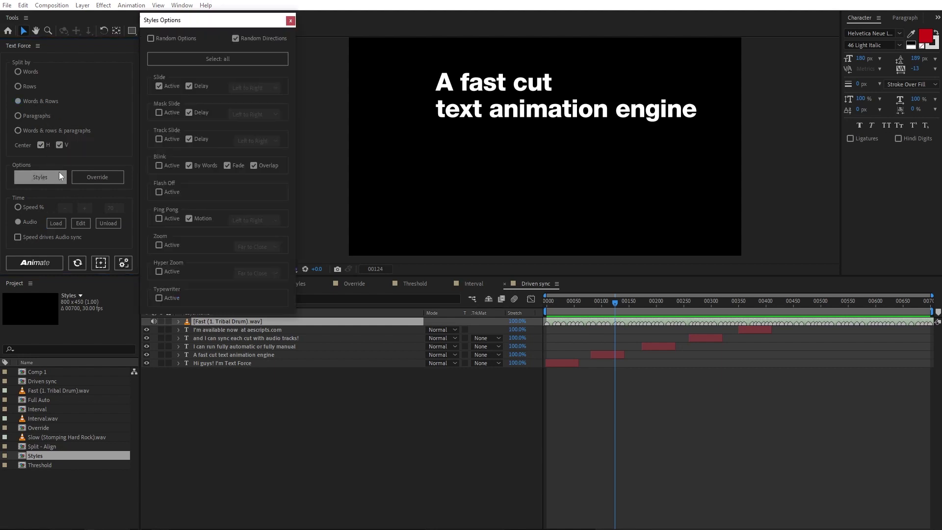
left_click(158, 63)
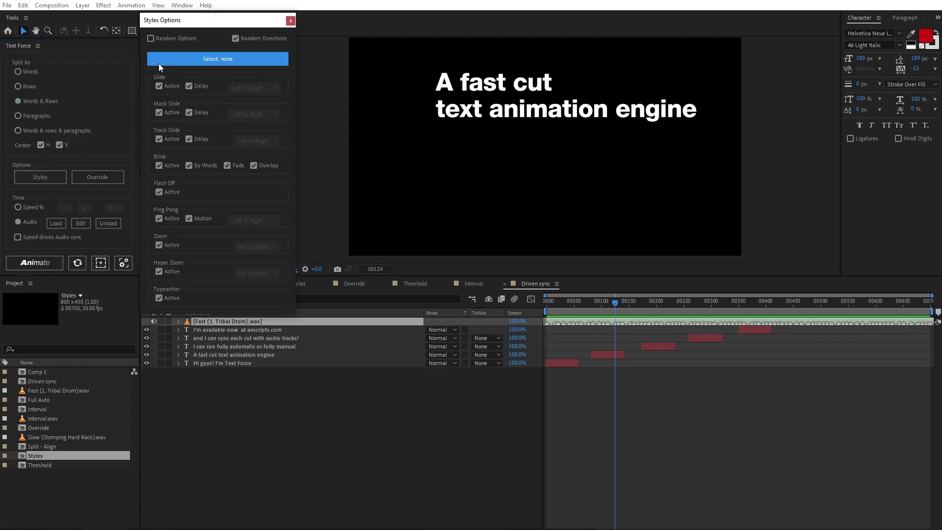
left_click(173, 39)
left_click(291, 21)
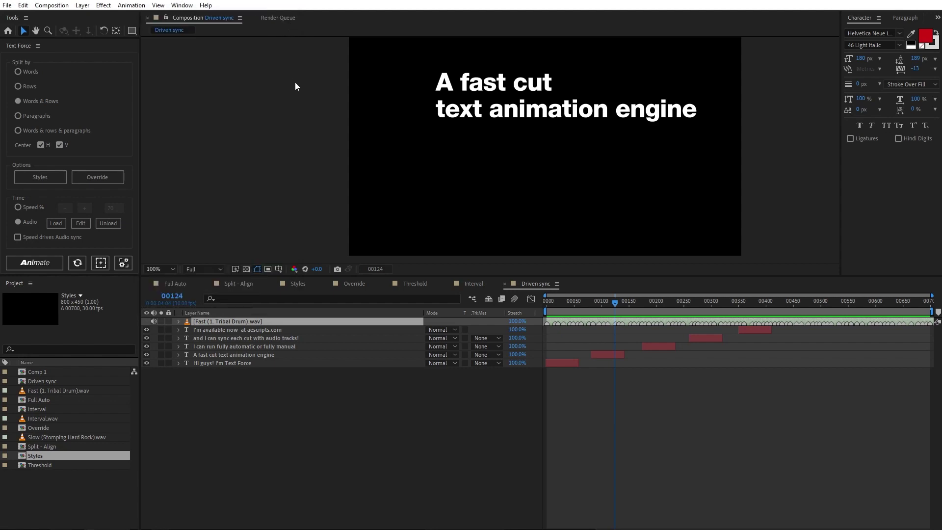
Animate the five text layers to the drum markers and preview through to "at aescripts.com".
left_click_drag(253, 376, 199, 334)
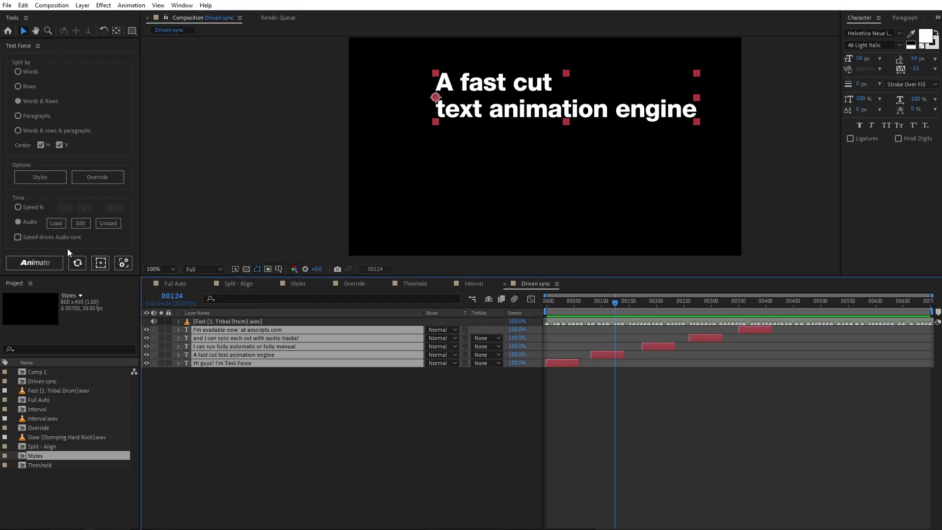
left_click(48, 259)
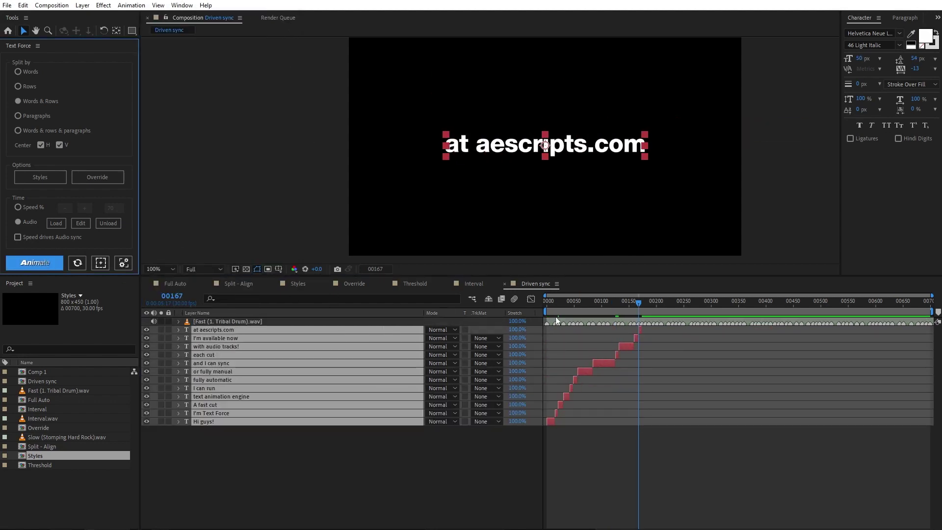
key("space")
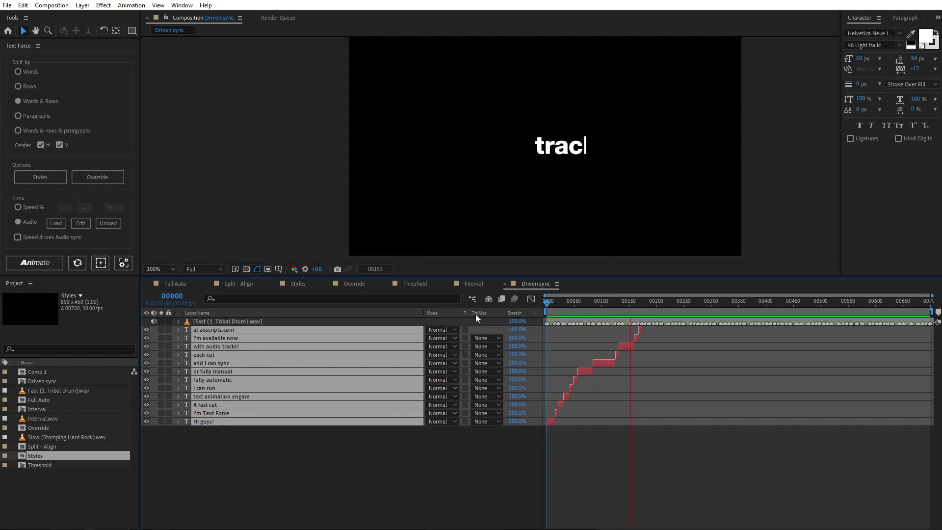
key("space")
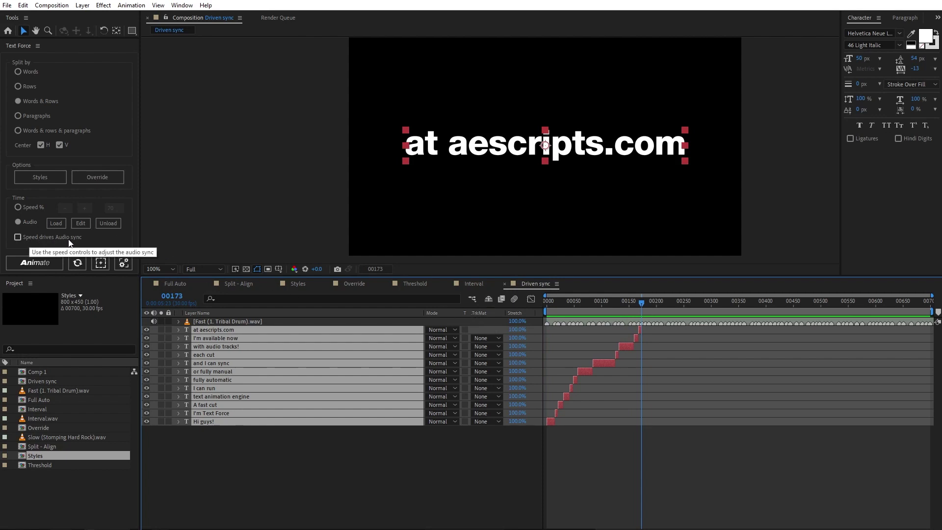
Enable Speed drives Audio sync and raise Speed % to 125.
left_click(48, 238)
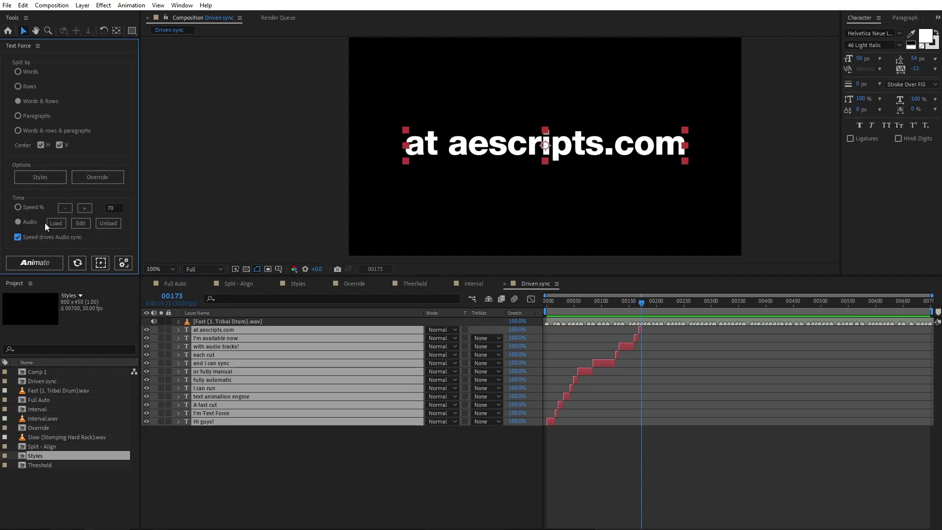
left_click(85, 208)
Re-animate the text at 125% speed and preview it through to "aescripts.com".
left_click(49, 263)
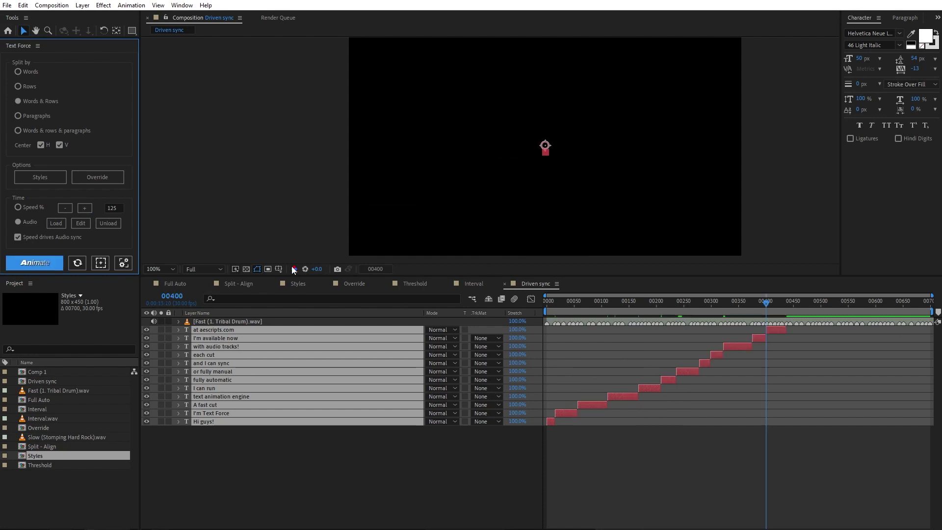
key("space")
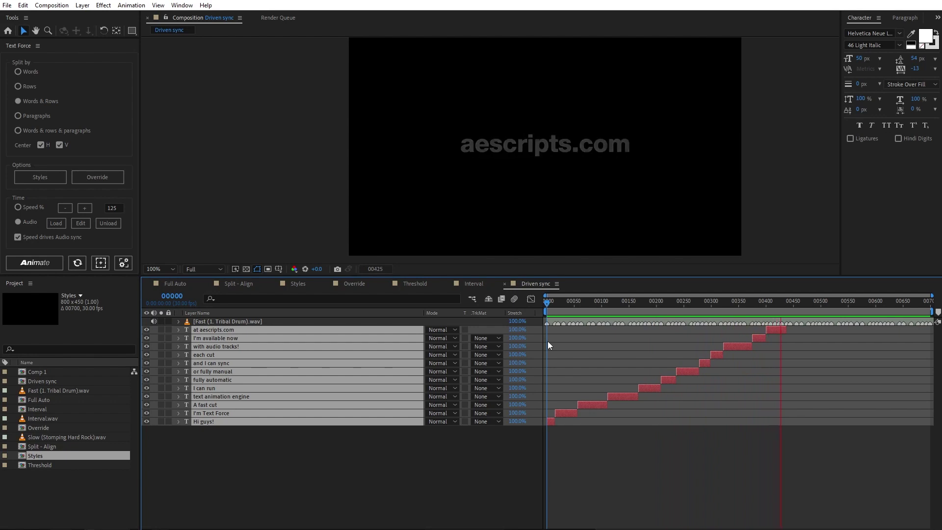
key("space")
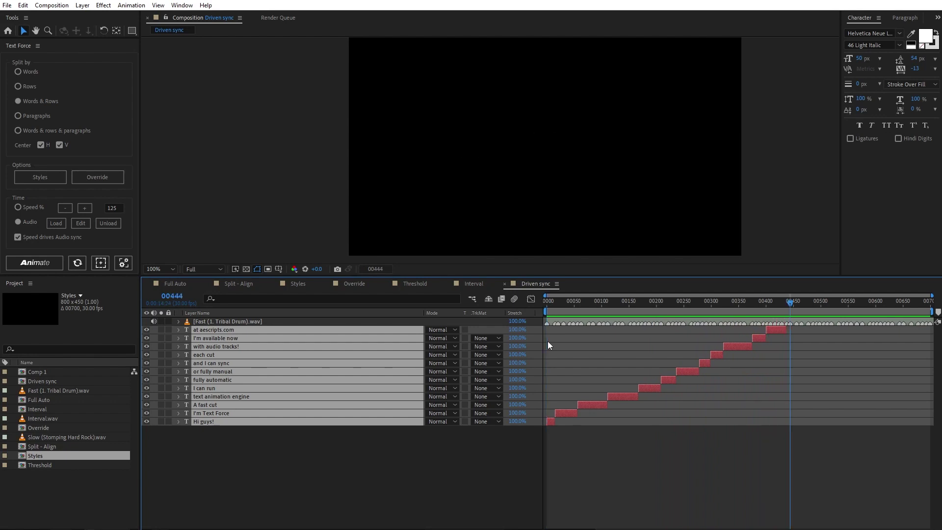